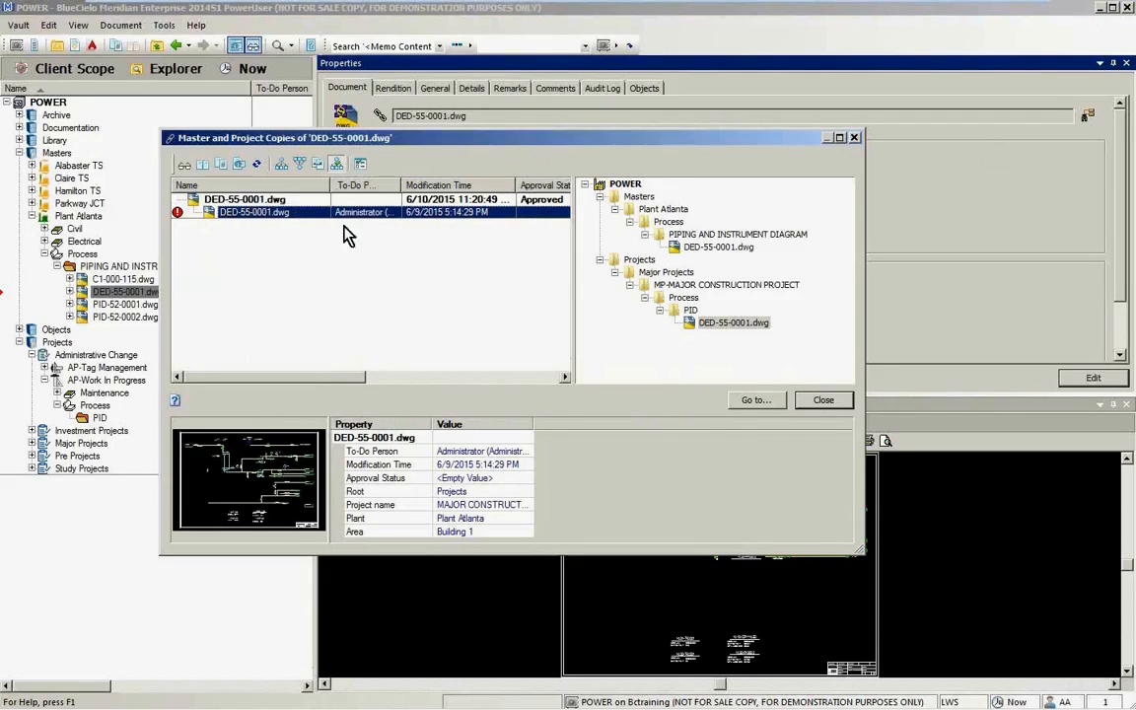
- Go to the project copy of DED-55-0001.dwg in MP-MAJOR CONSTRUCTION PROJECT from its list of master and project copies
{"action": "left_click", "coordinate": [756, 400]}
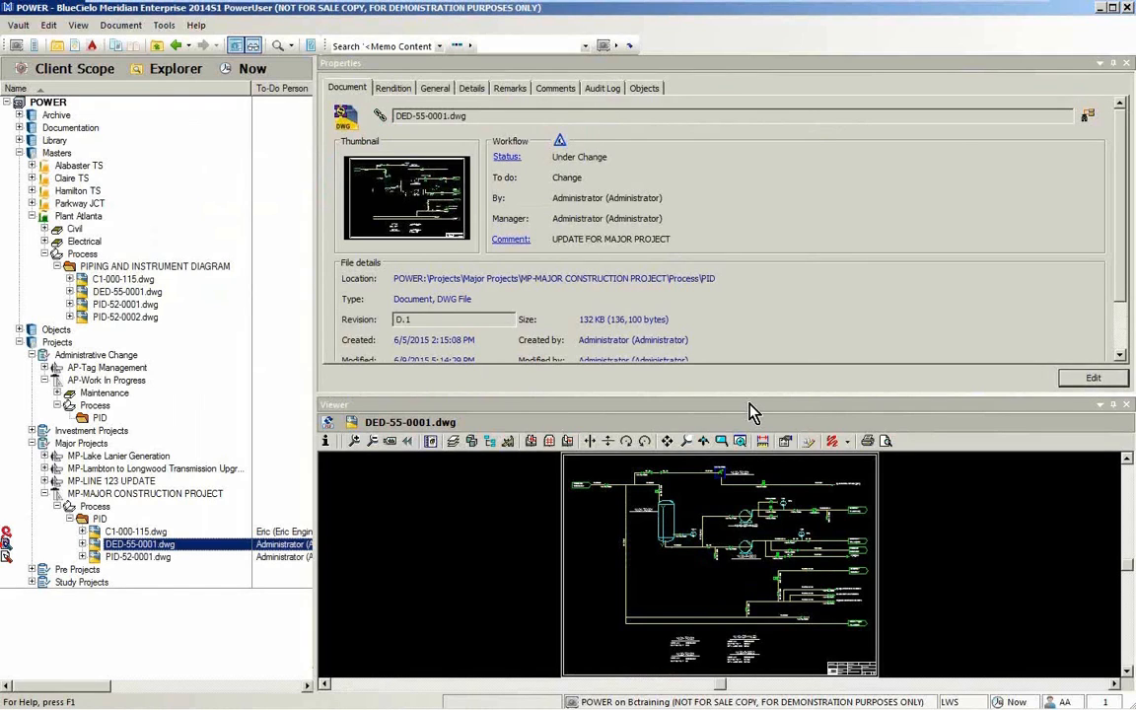
{"action": "right_click", "coordinate": [160, 550]}
{"action": "mouse_move", "coordinate": [260, 384]}
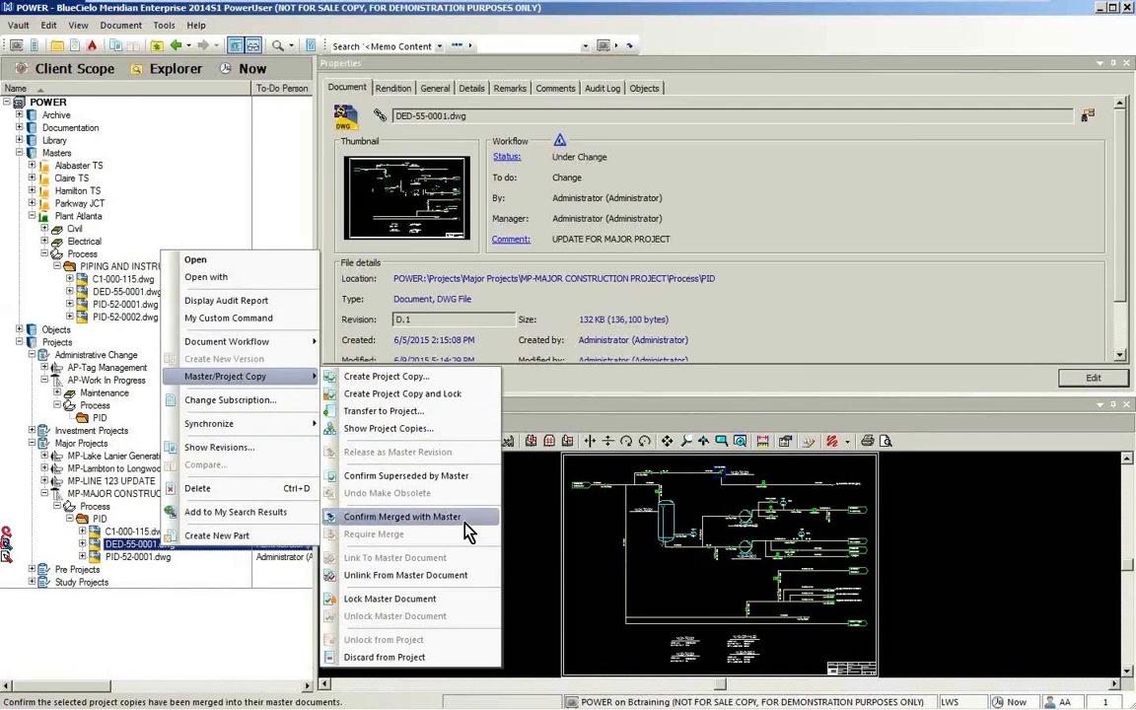
{"action": "left_click", "coordinate": [557, 382]}
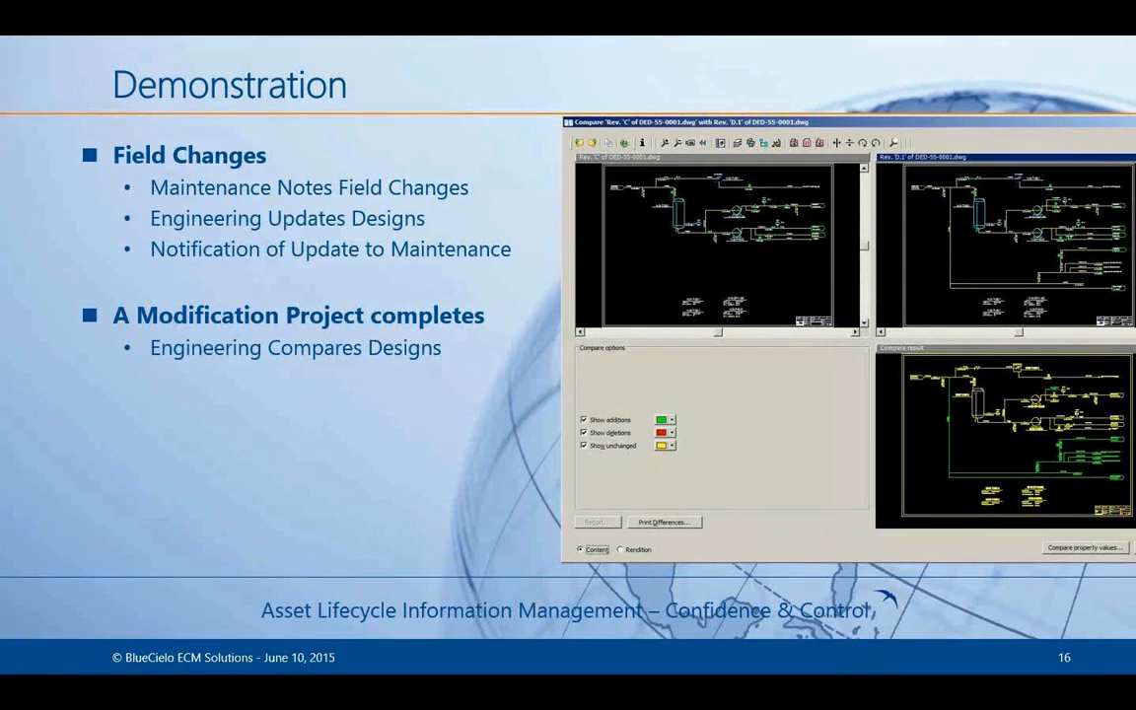
{"action": "key", "text": "Right"}
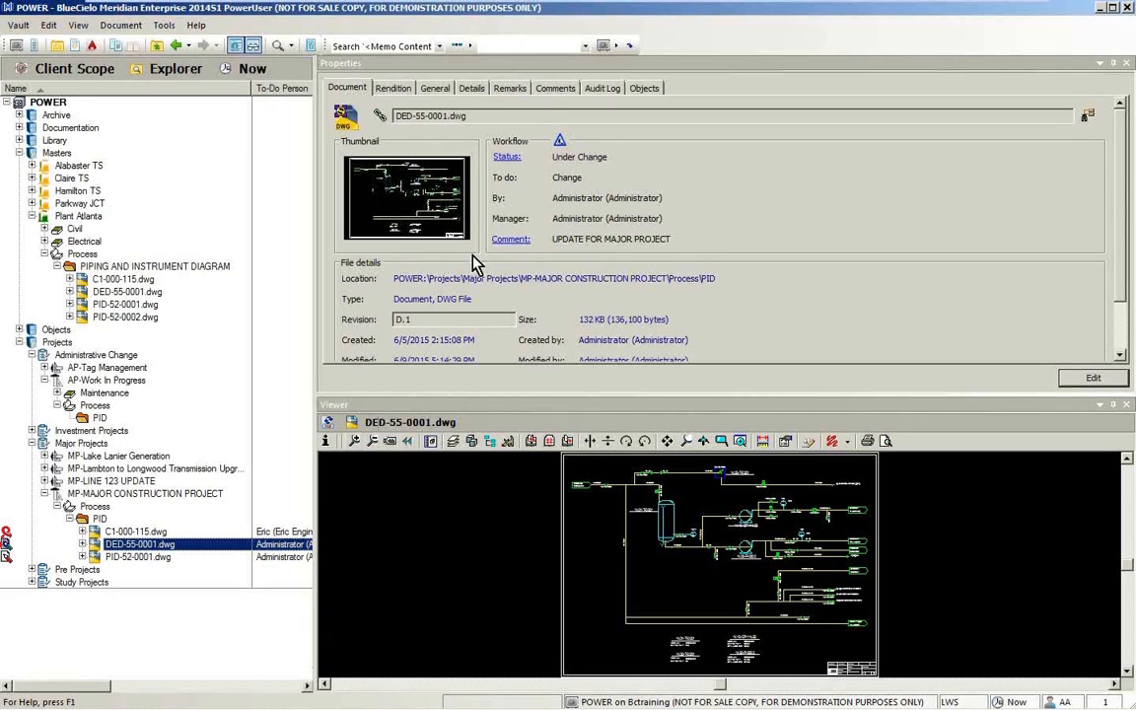
- Compare the project copy of DED-55-0001.dwg with its master and examine the marked differences up close
{"action": "left_click", "coordinate": [559, 141]}
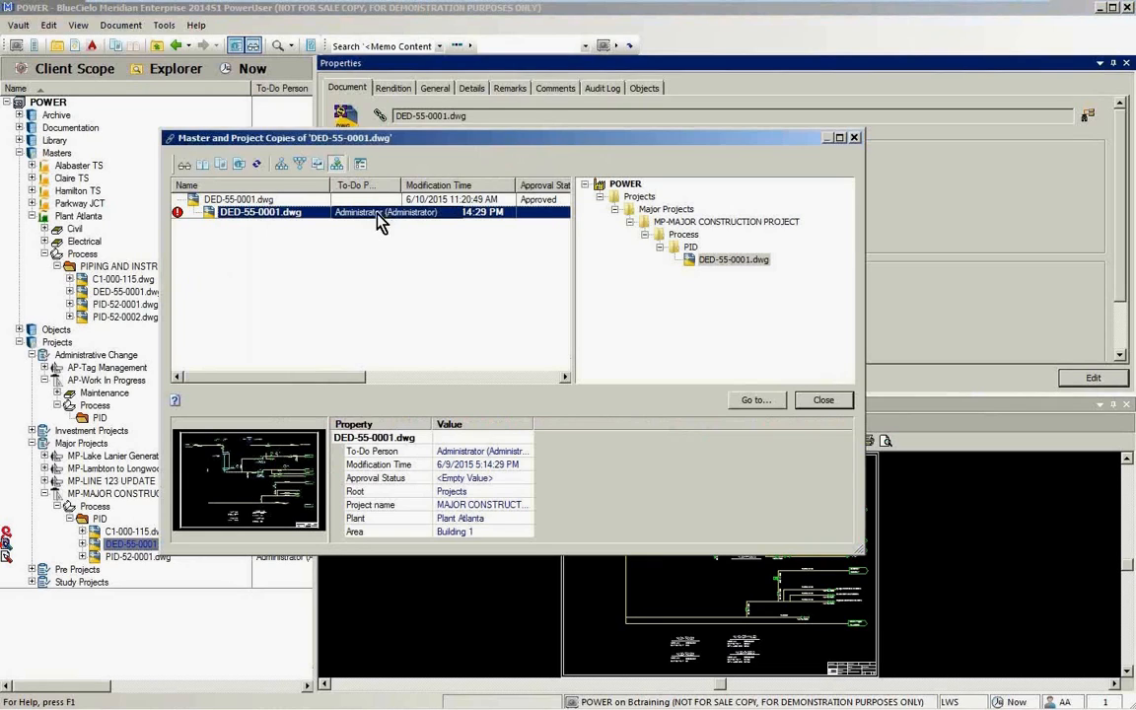
{"action": "left_click", "coordinate": [356, 202]}
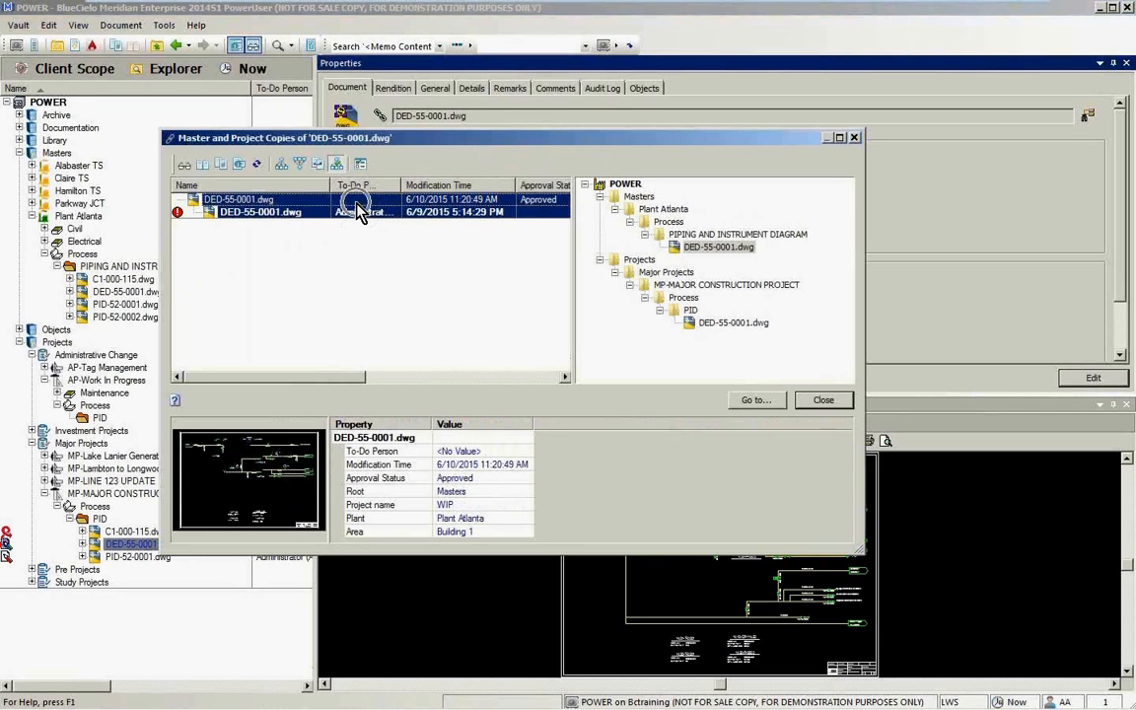
{"action": "left_click", "coordinate": [203, 165]}
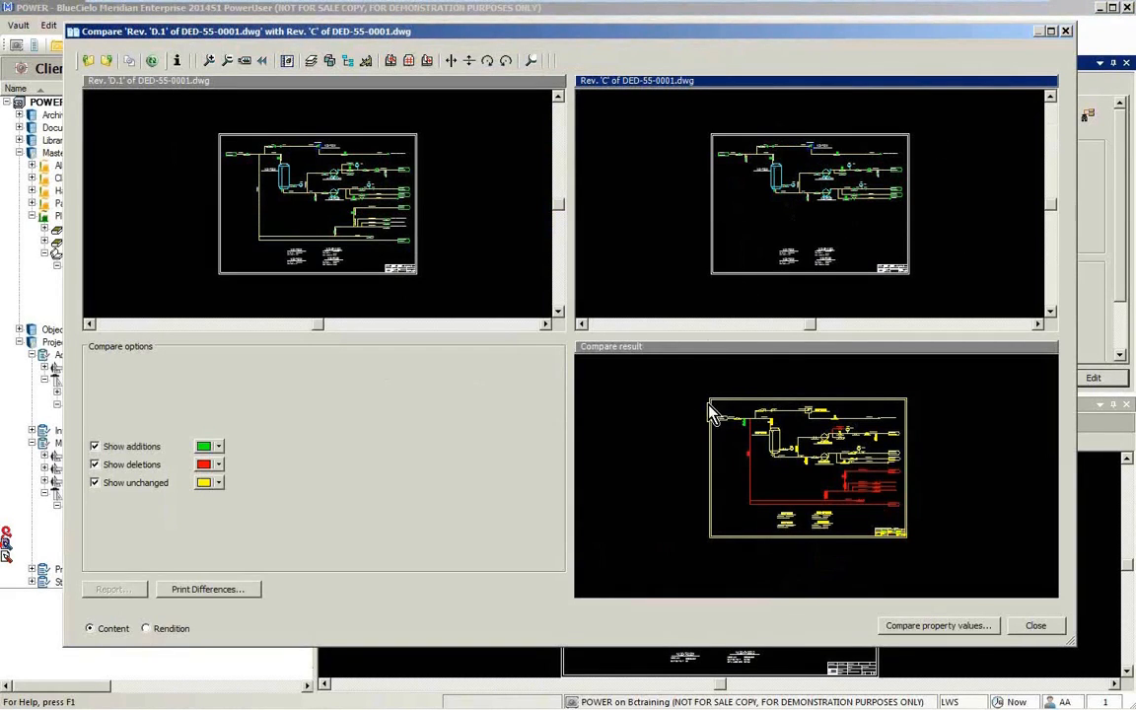
{"action": "left_click_drag", "start_coordinate": [710, 406], "coordinate": [931, 534]}
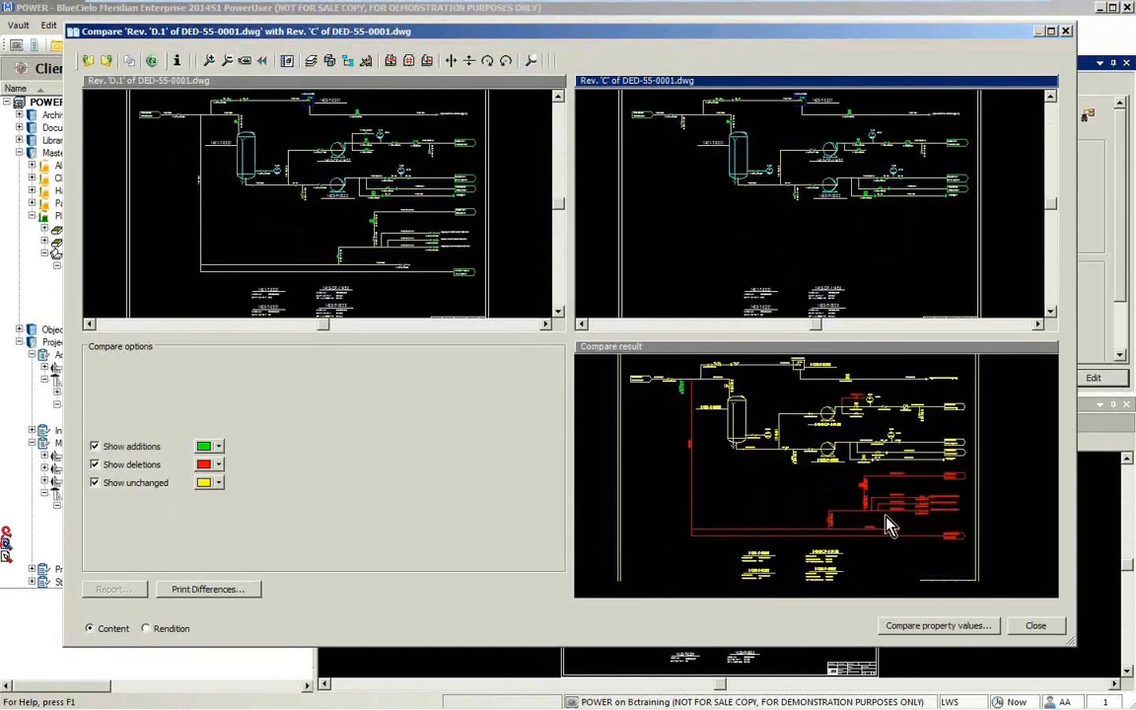
{"action": "left_click", "coordinate": [1036, 626]}
{"action": "left_click", "coordinate": [824, 401]}
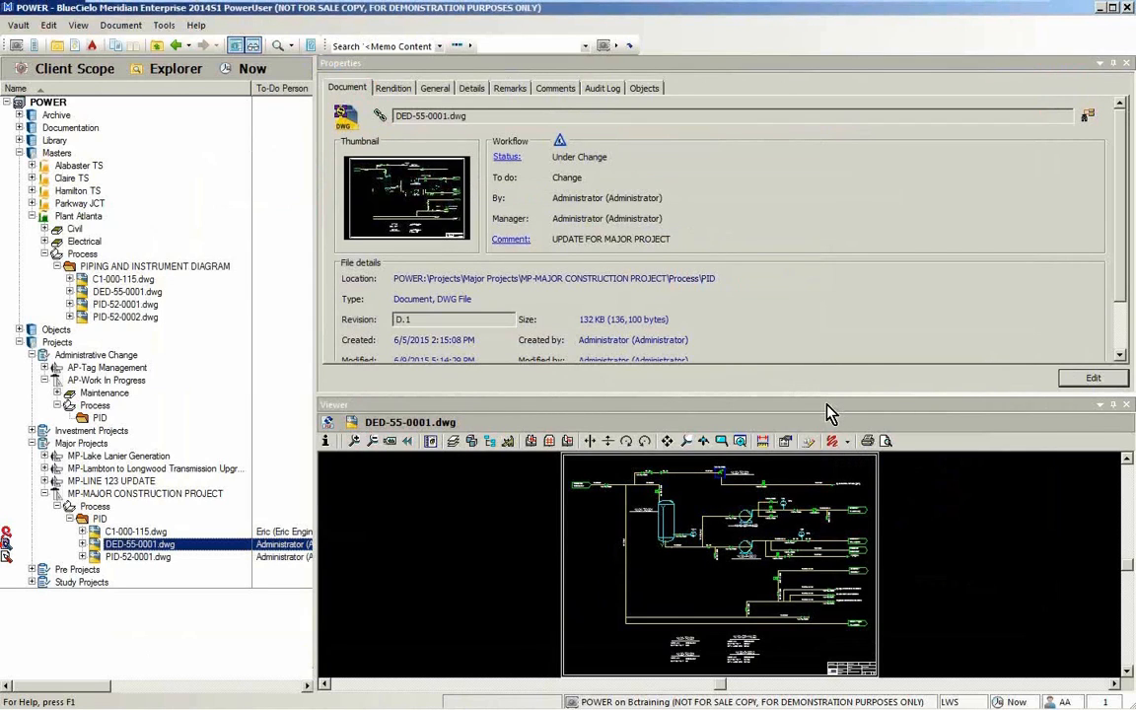
- Open the project copy DED-55-0001.dwg in AutoCAD and show its model space
{"action": "double_click", "coordinate": [146, 543]}
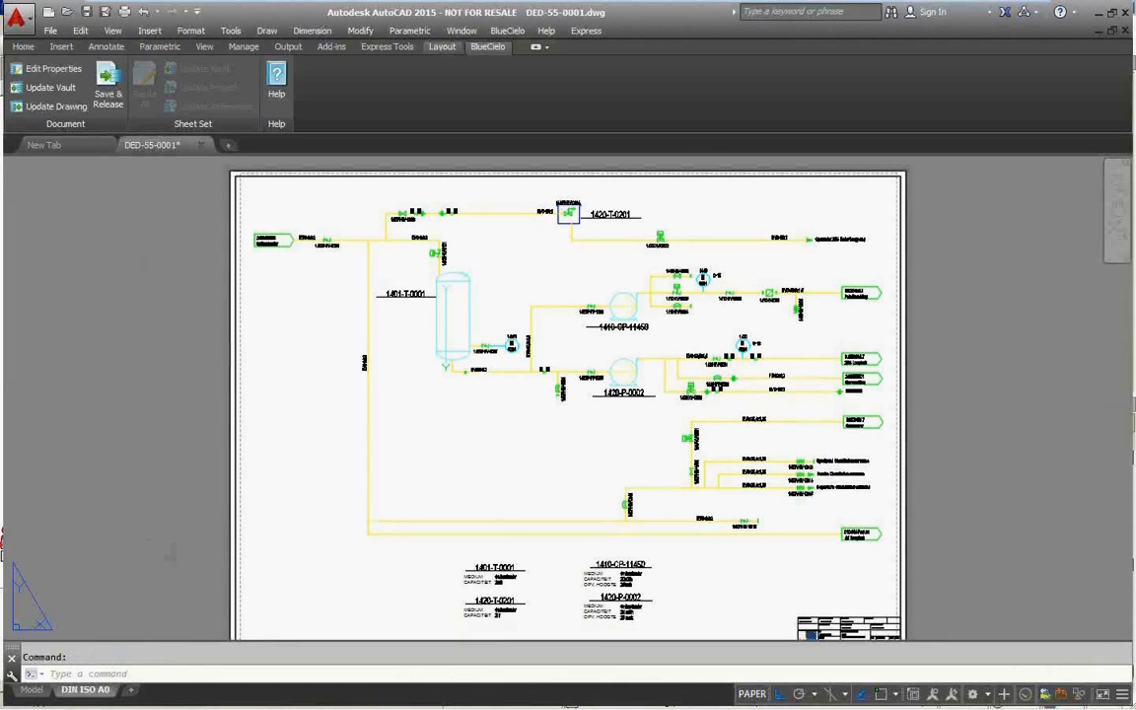
{"action": "left_click", "coordinate": [35, 690]}
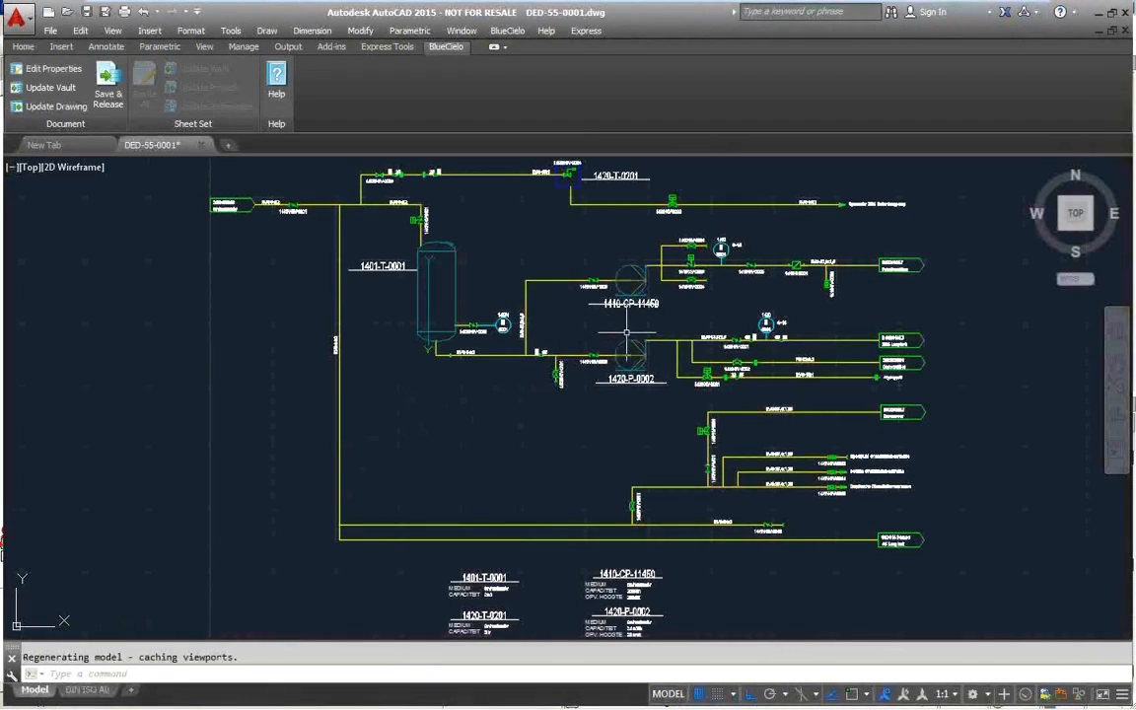
- Erase the upper branch with valve 1410-HV-0001 from the discharge line of pump 1410-CP-11450
{"action": "type", "text": "z"}
{"action": "key", "text": "Return"}
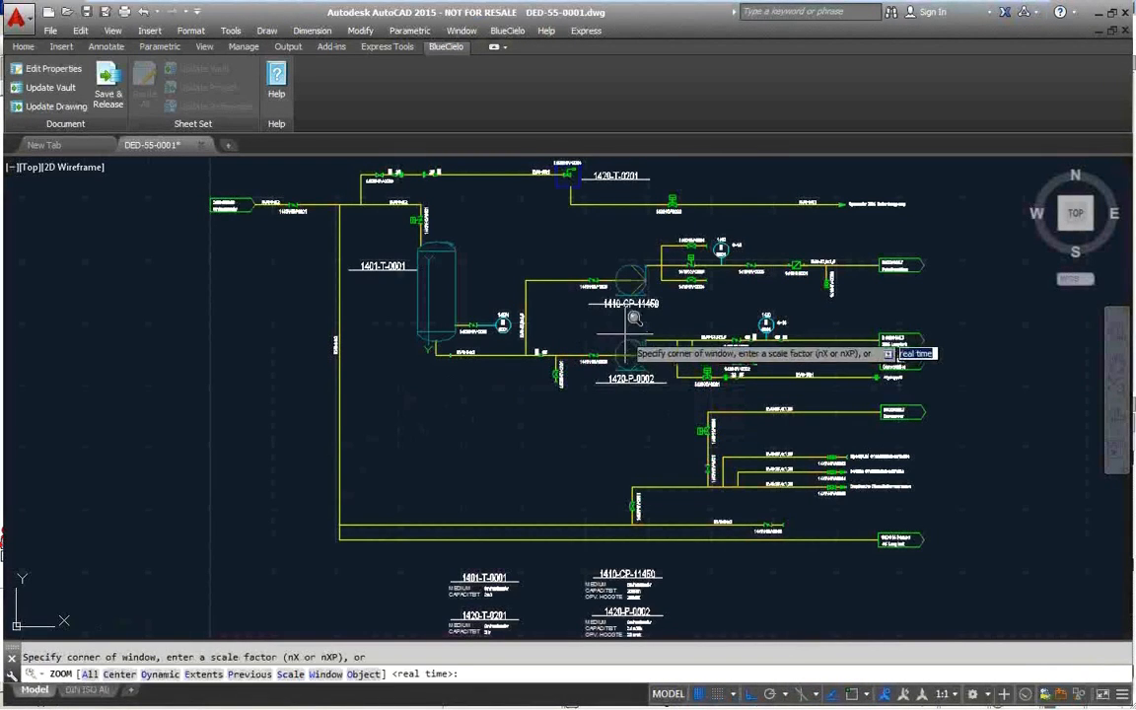
{"action": "left_click", "coordinate": [616, 330]}
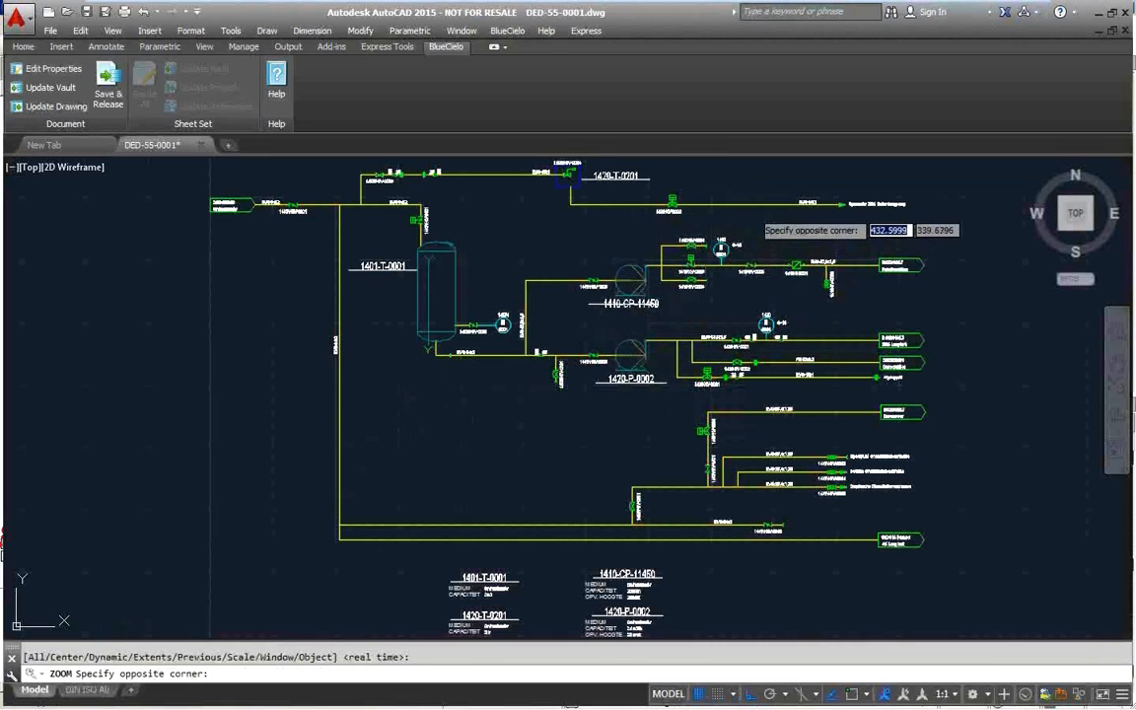
{"action": "left_click", "coordinate": [753, 209]}
{"action": "left_click", "coordinate": [673, 225]}
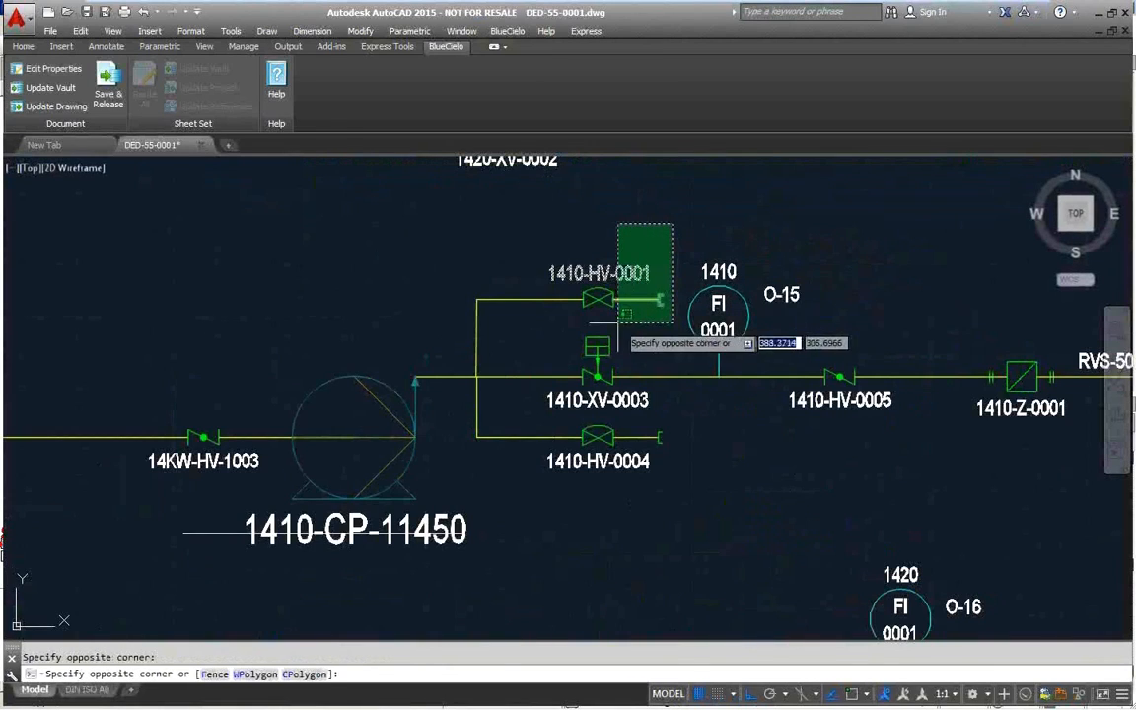
{"action": "left_click", "coordinate": [476, 333]}
{"action": "key", "text": "Delete"}
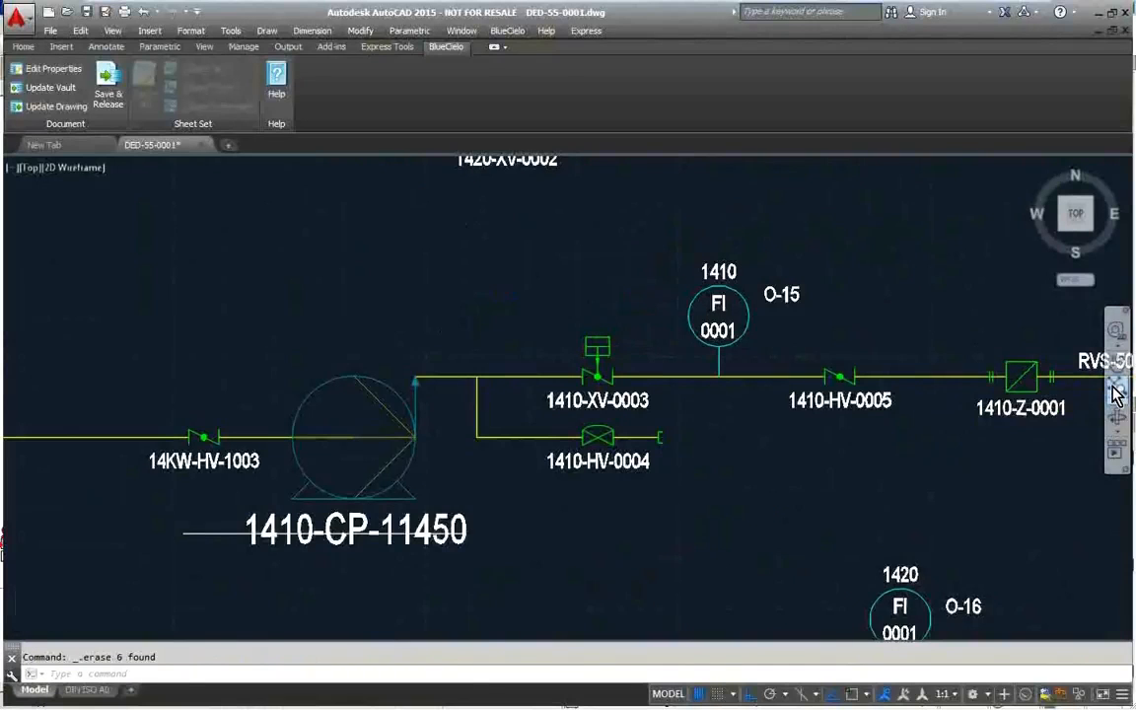
- Return to the DIN ISO A0 layout and close the drawing with its changes saved
{"action": "left_click", "coordinate": [1116, 392]}
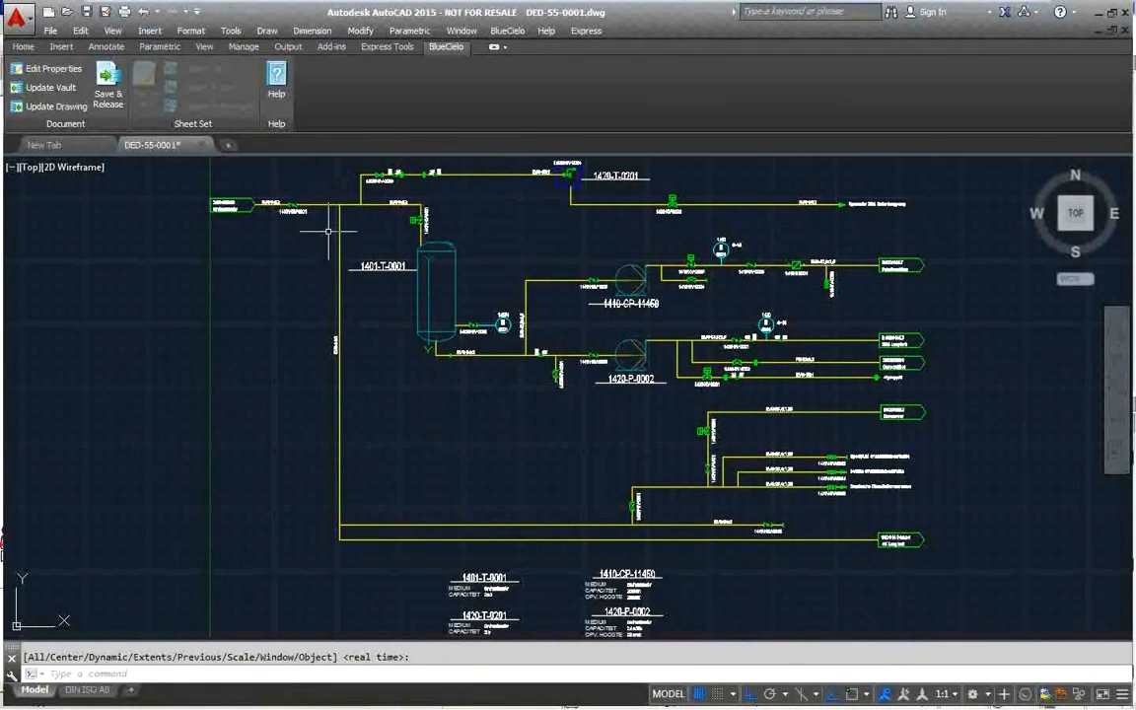
{"action": "left_click", "coordinate": [98, 690]}
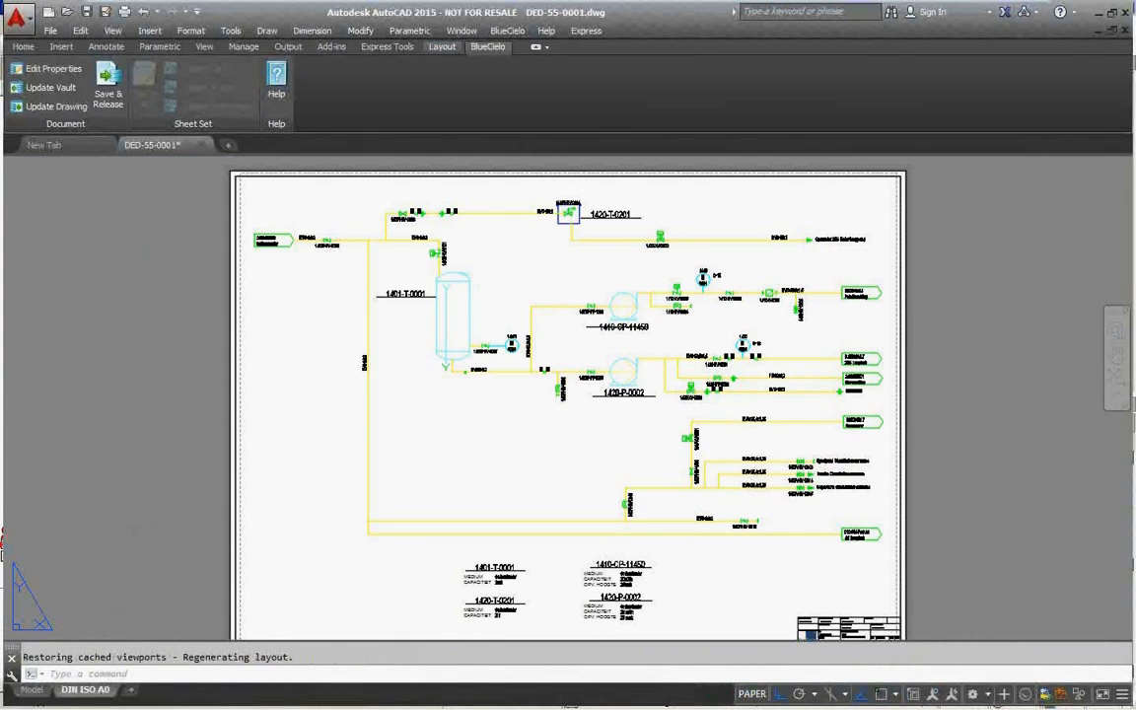
{"action": "left_click", "coordinate": [202, 145]}
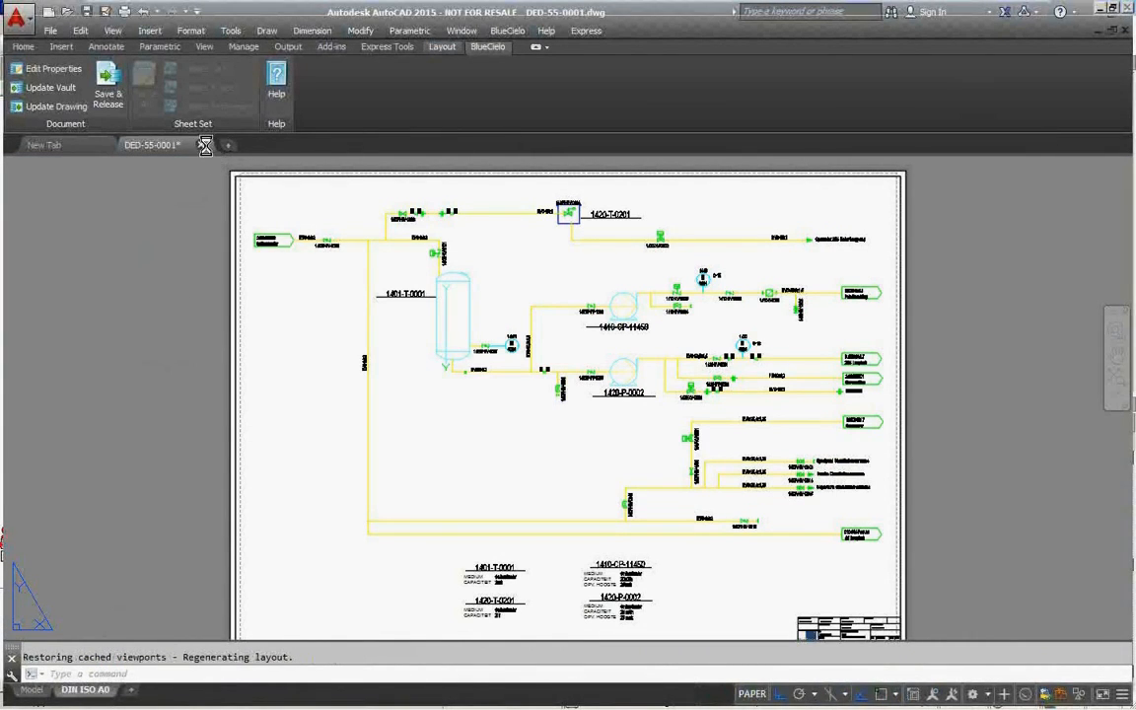
{"action": "left_click", "coordinate": [563, 399]}
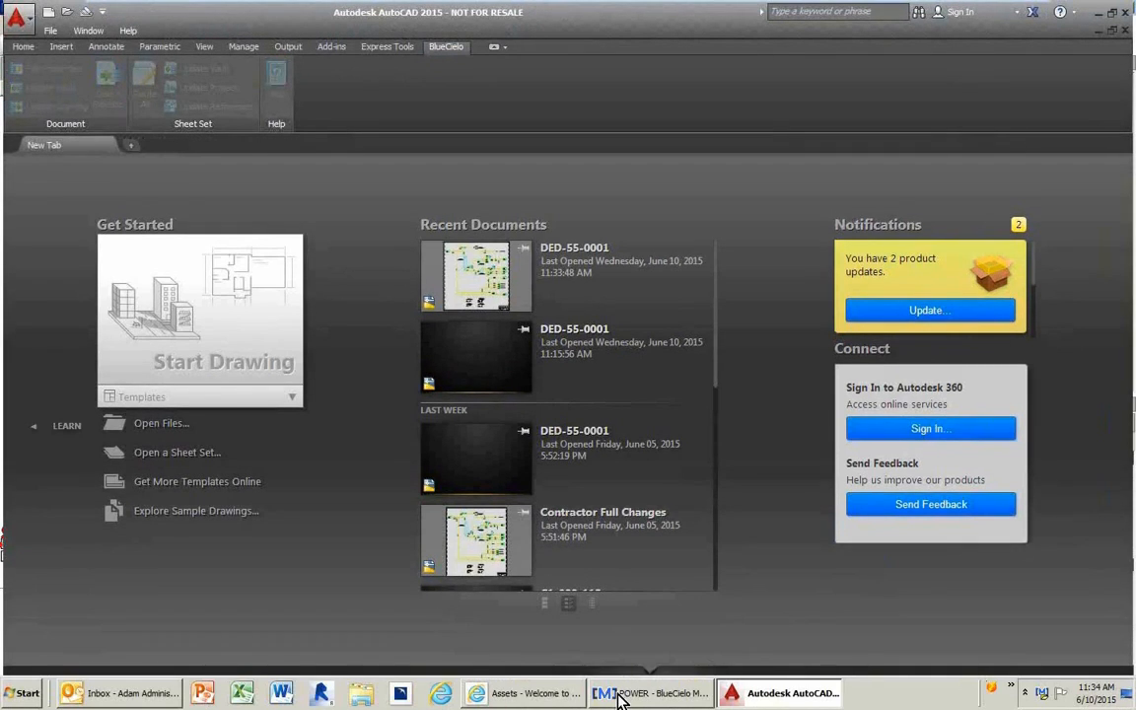
- Switch to BlueCielo Meridian and start the Issue workflow transition for the project copy DED-55-0001.dwg with the comment OK
{"action": "mouse_move", "coordinate": [621, 695]}
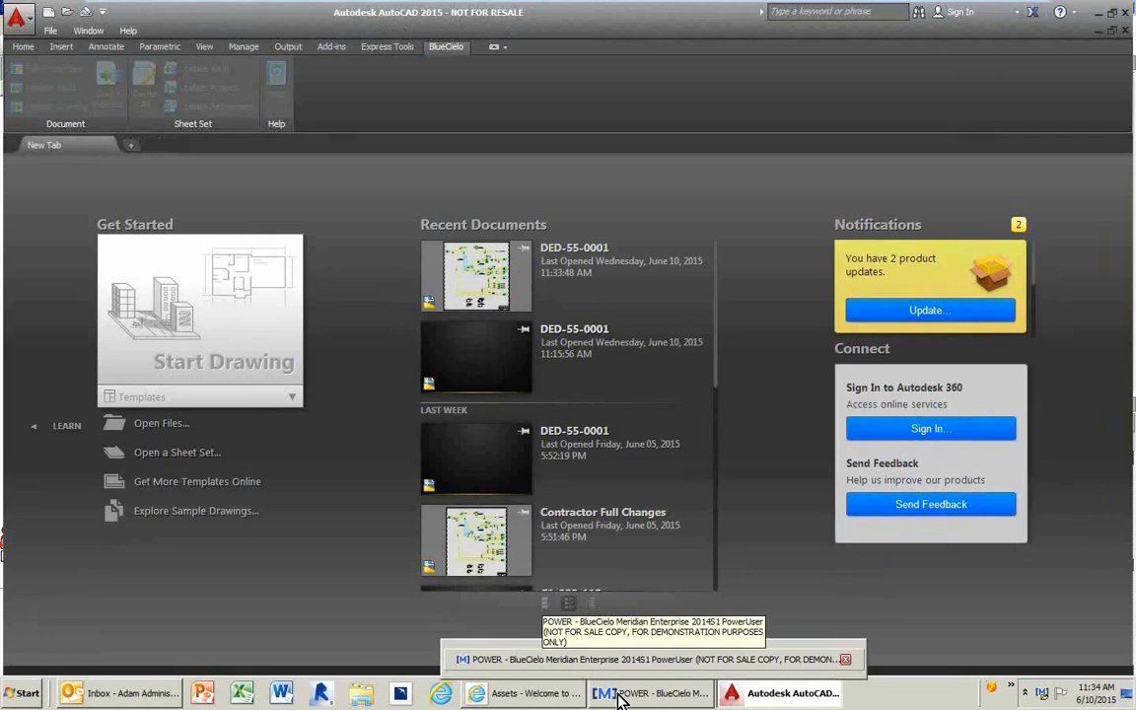
{"action": "left_click", "coordinate": [618, 694]}
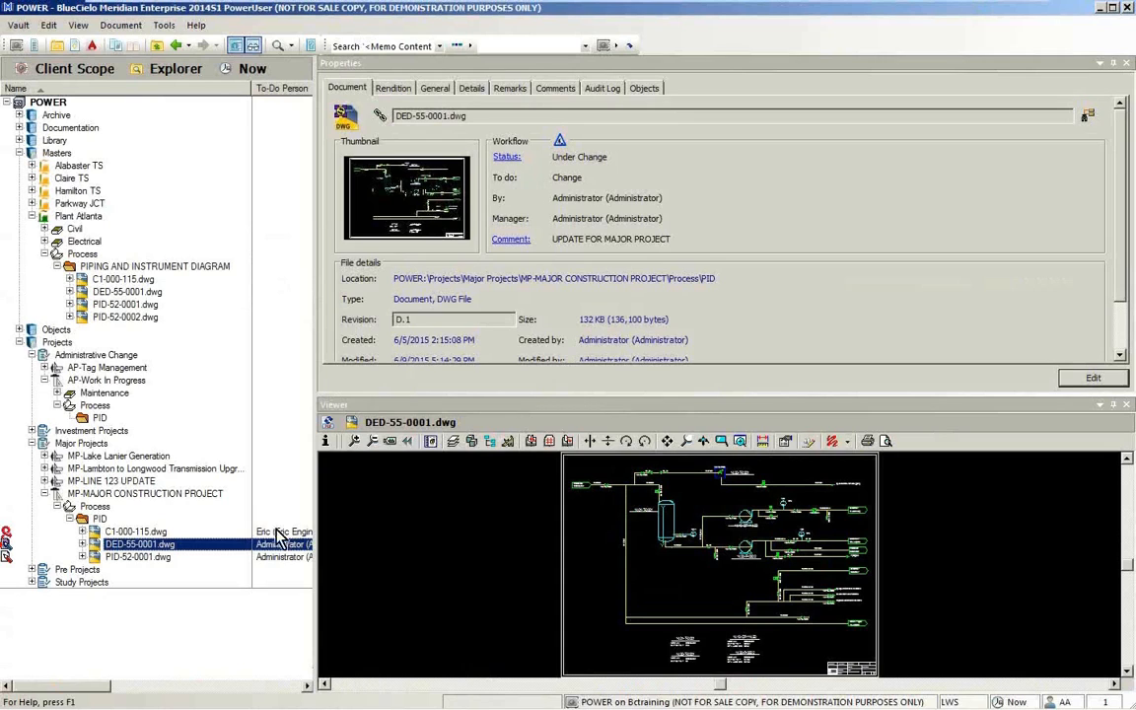
{"action": "right_click", "coordinate": [154, 551]}
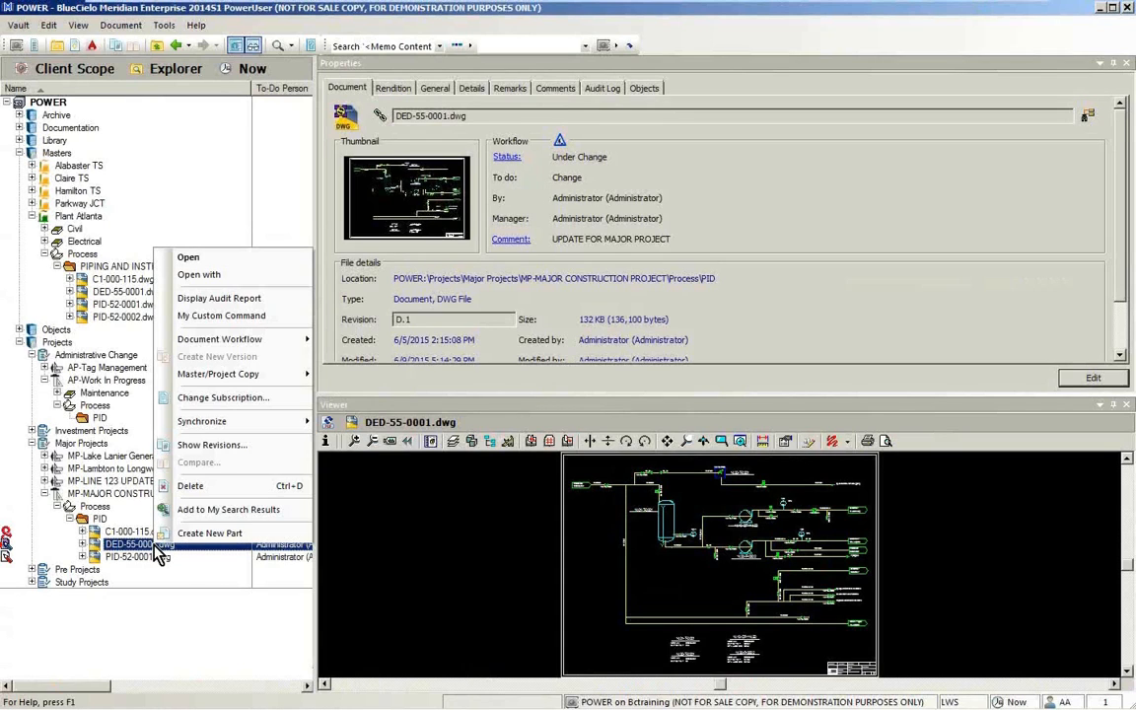
{"action": "mouse_move", "coordinate": [293, 347]}
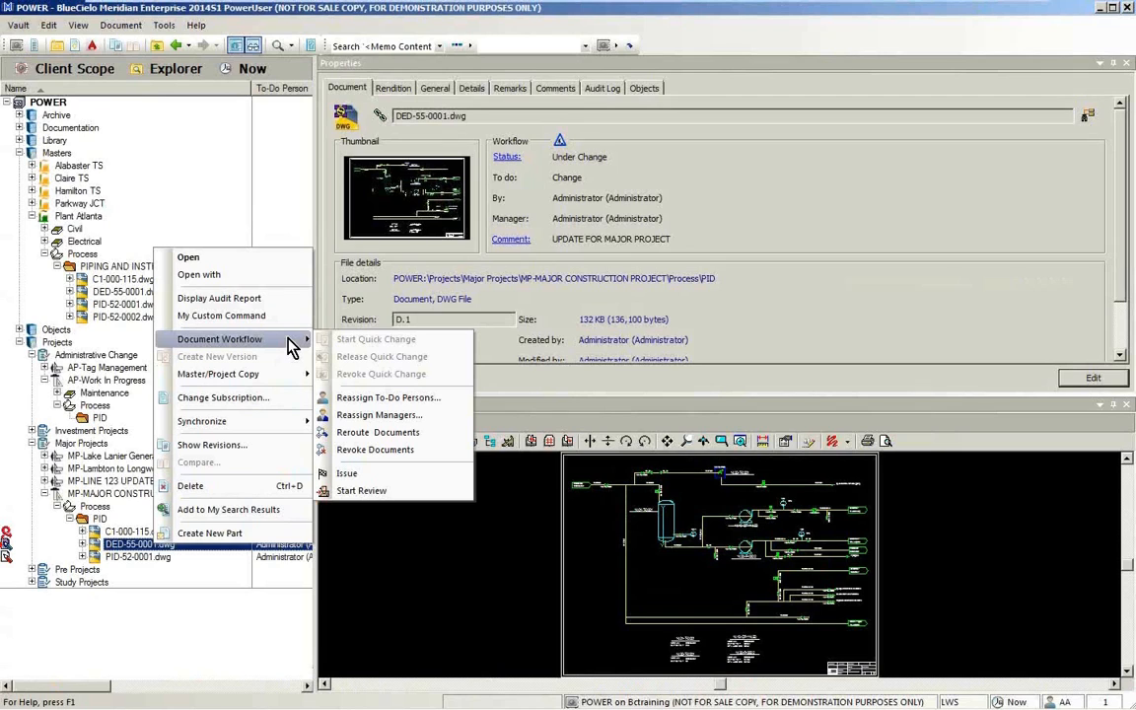
{"action": "left_click", "coordinate": [375, 476]}
{"action": "type", "text": "OK"}
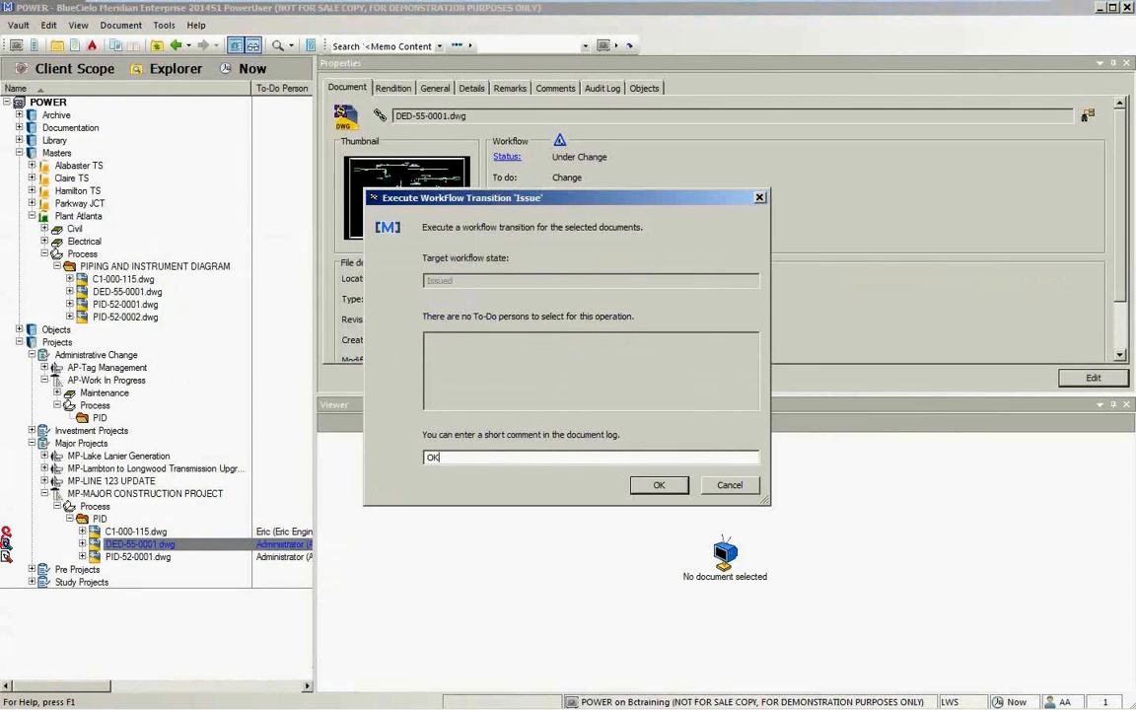
{"action": "left_click", "coordinate": [655, 485]}
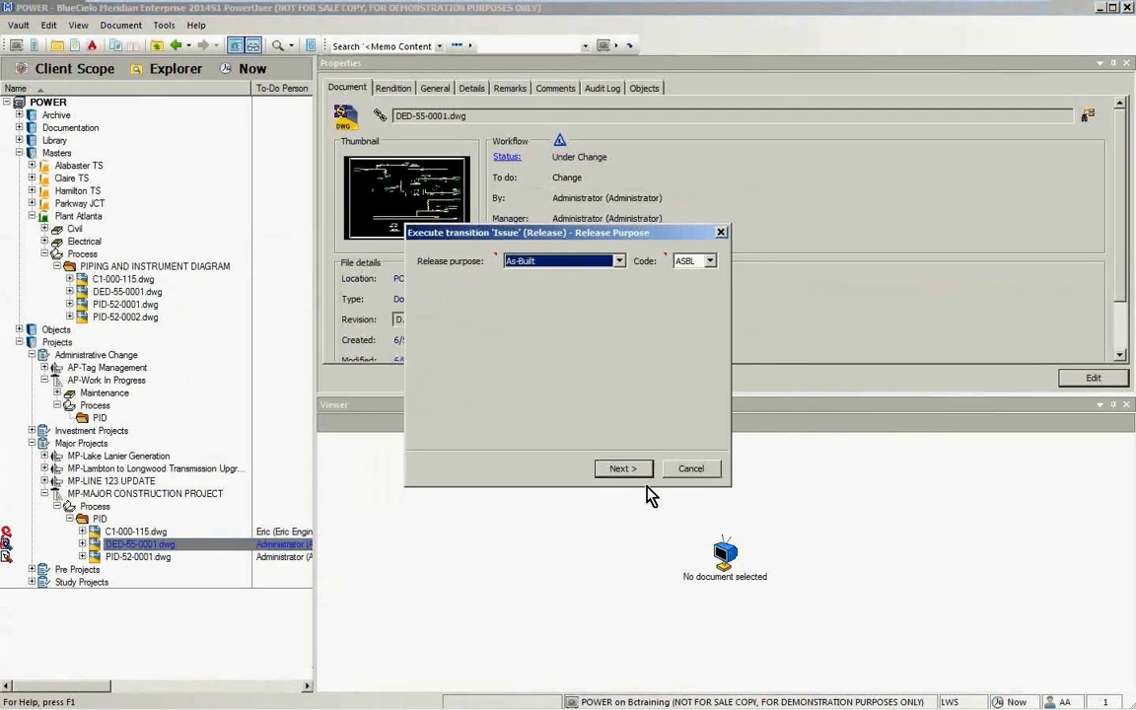
- Accept the As-Built release purpose with code ASBL, choose an approval status and finish issuing the document
{"action": "left_click", "coordinate": [643, 470]}
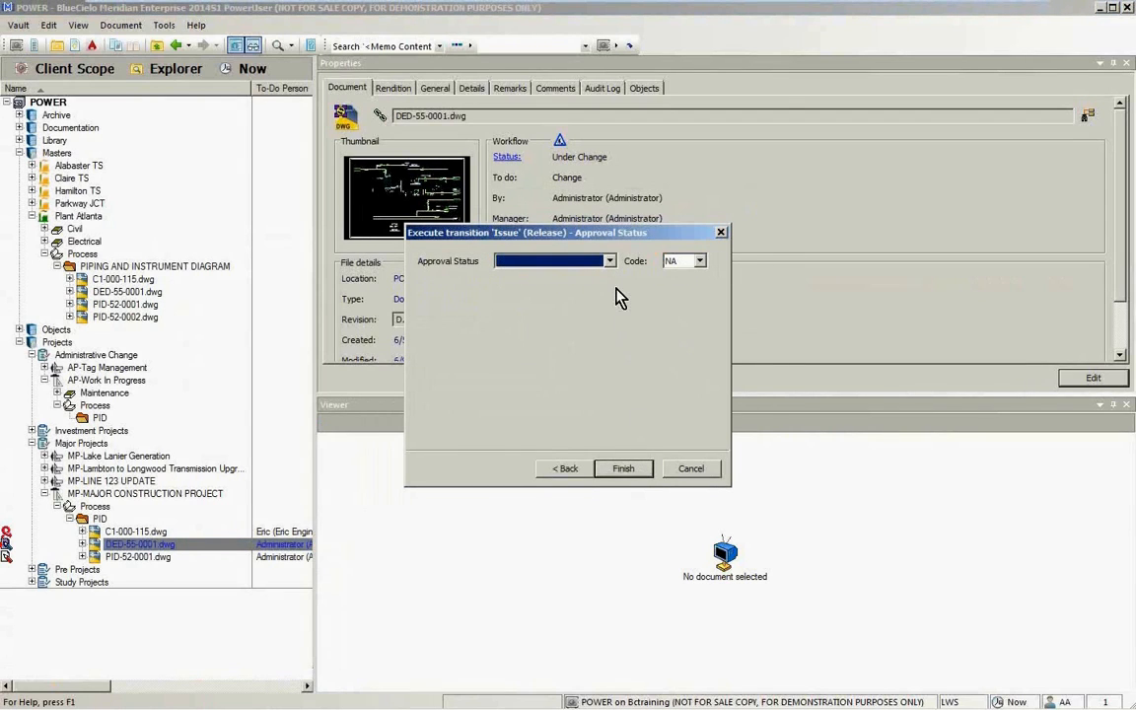
{"action": "left_click", "coordinate": [609, 260]}
{"action": "left_click", "coordinate": [603, 282]}
{"action": "left_click", "coordinate": [624, 469]}
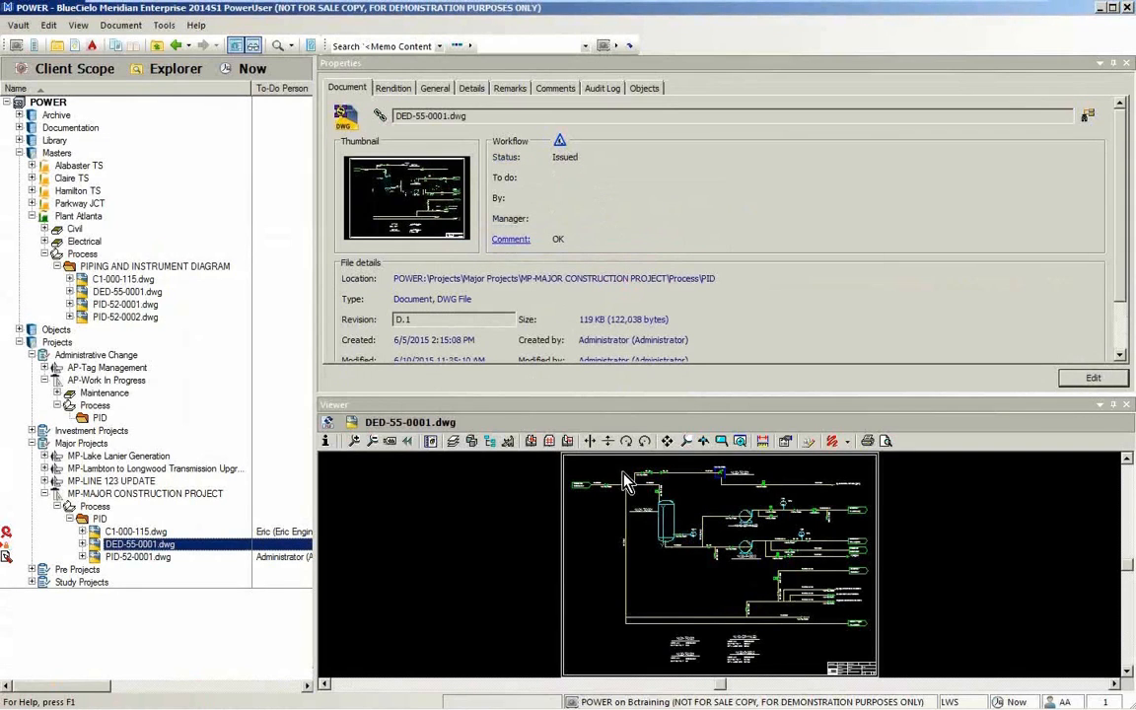
- Dismiss the Maximo session timeout message and close the Maximo browser window
{"action": "right_click", "coordinate": [158, 548]}
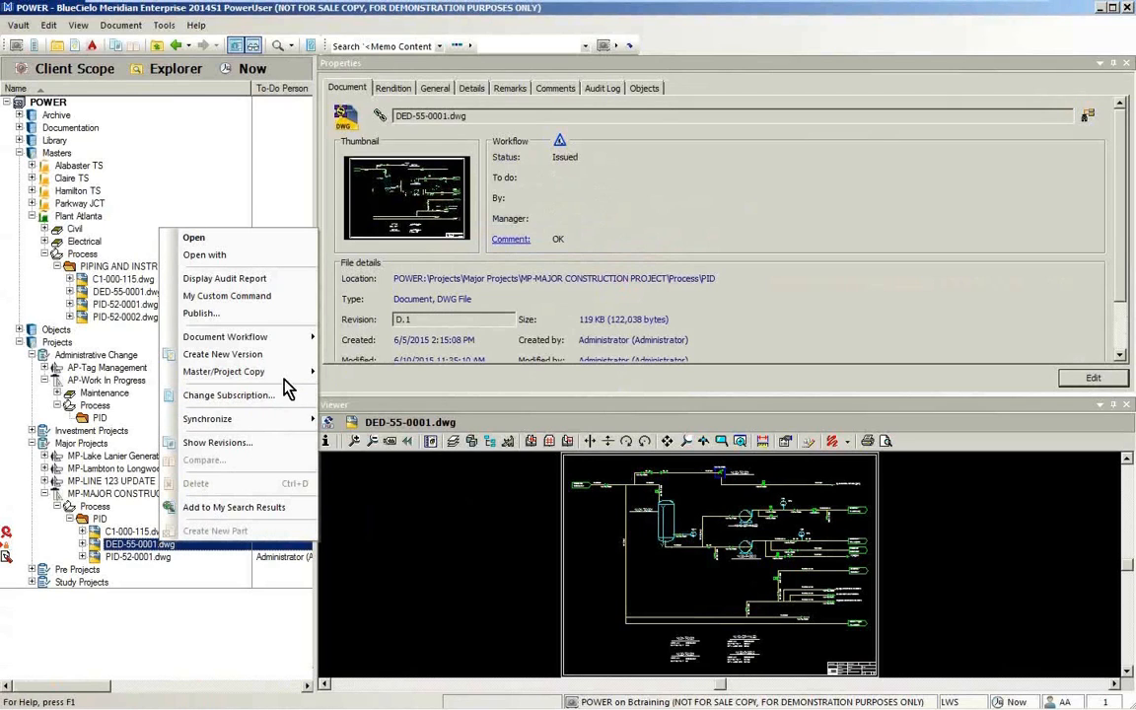
{"action": "mouse_move", "coordinate": [291, 383]}
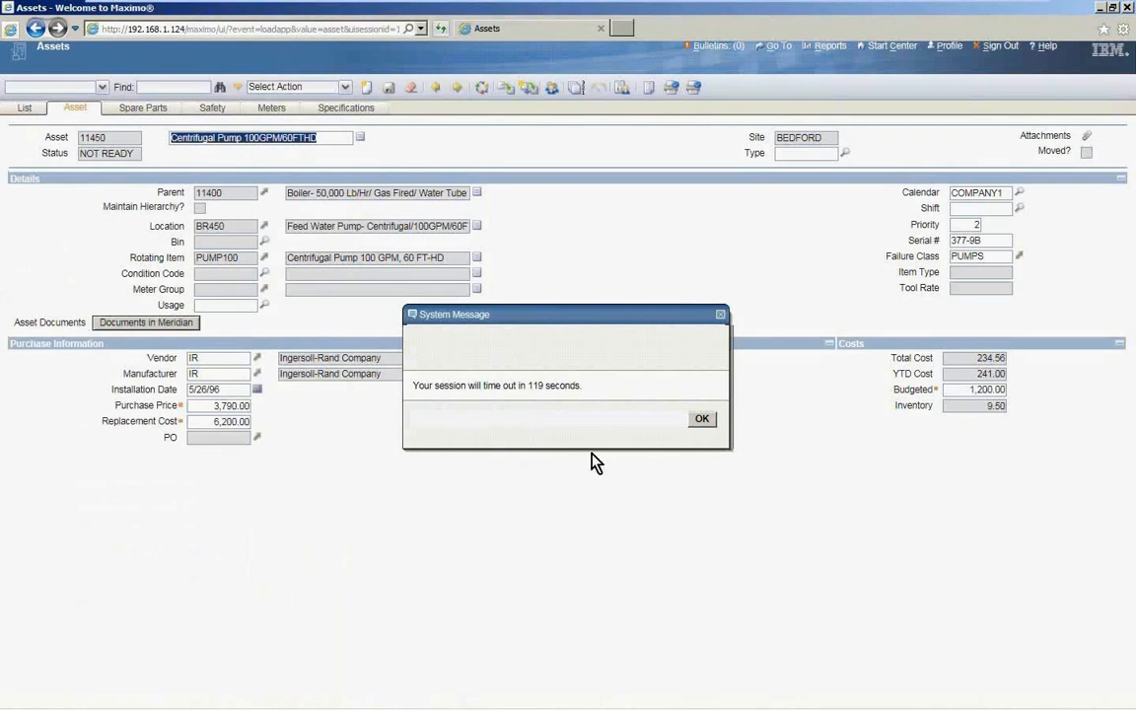
{"action": "left_click", "coordinate": [699, 420]}
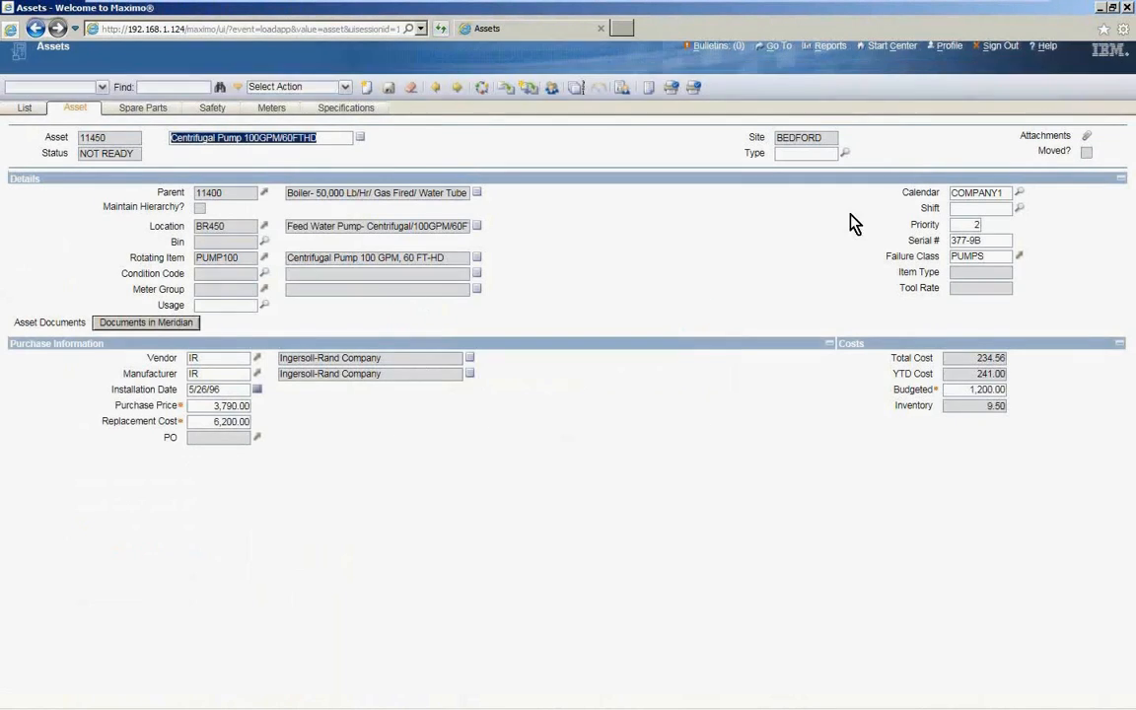
{"action": "left_click", "coordinate": [1126, 8]}
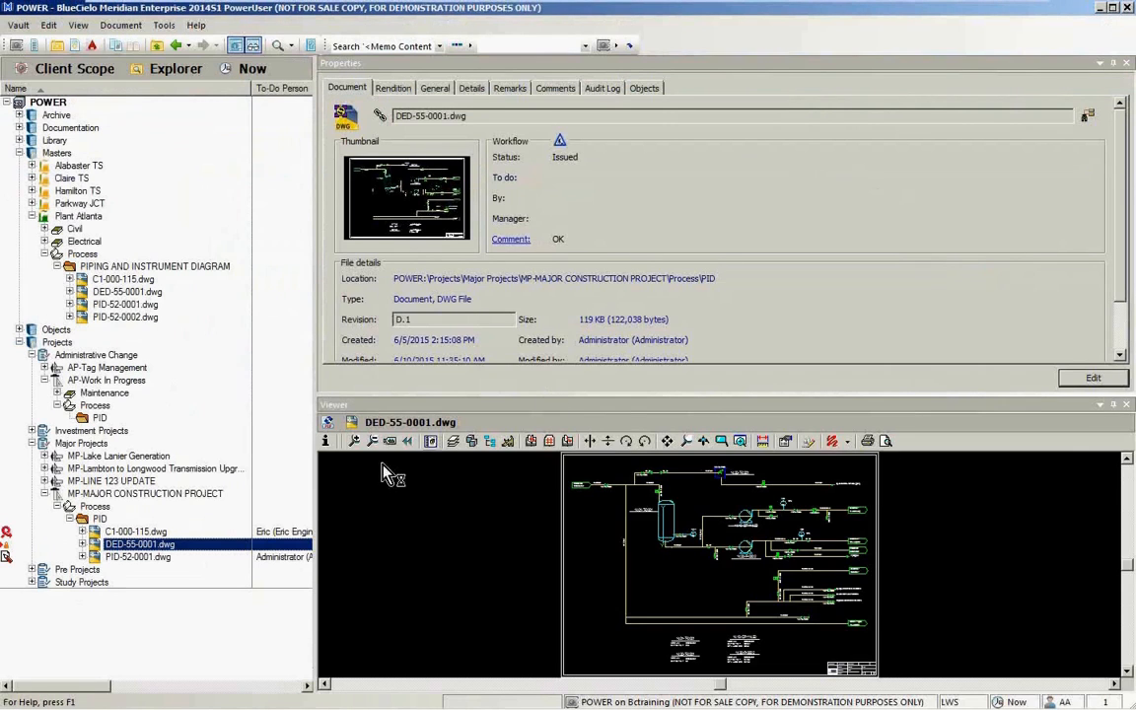
- Confirm that the project copy DED-55-0001.dwg has been merged with its master document
{"action": "right_click", "coordinate": [180, 543]}
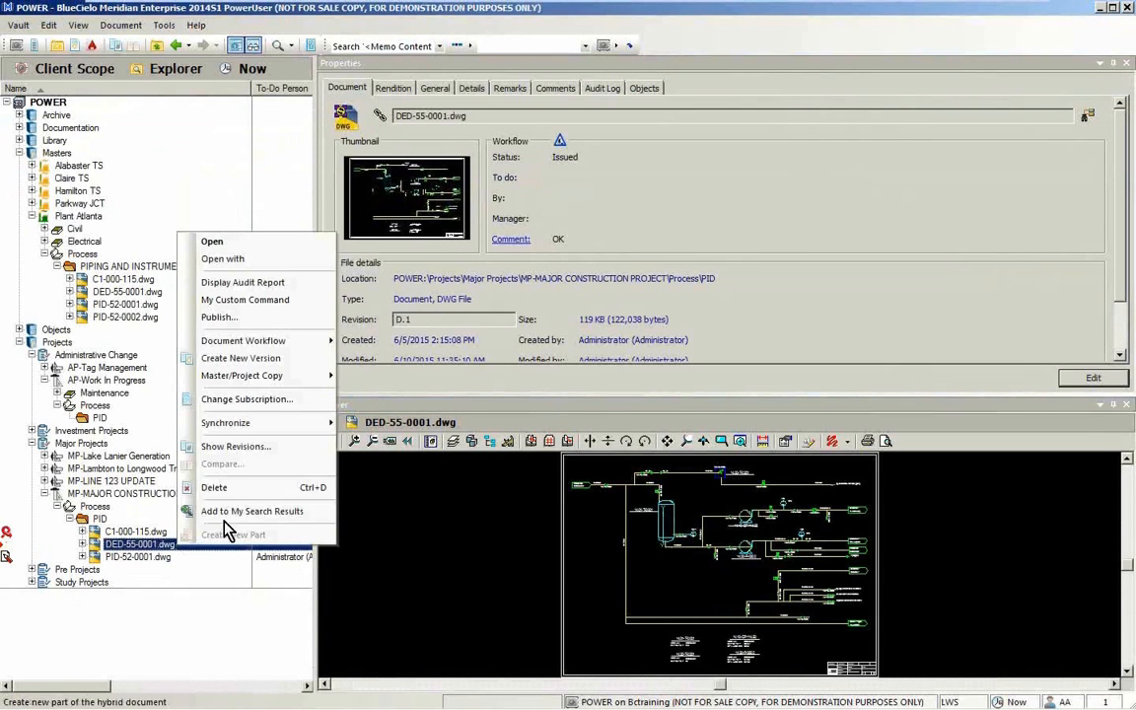
{"action": "mouse_move", "coordinate": [296, 375]}
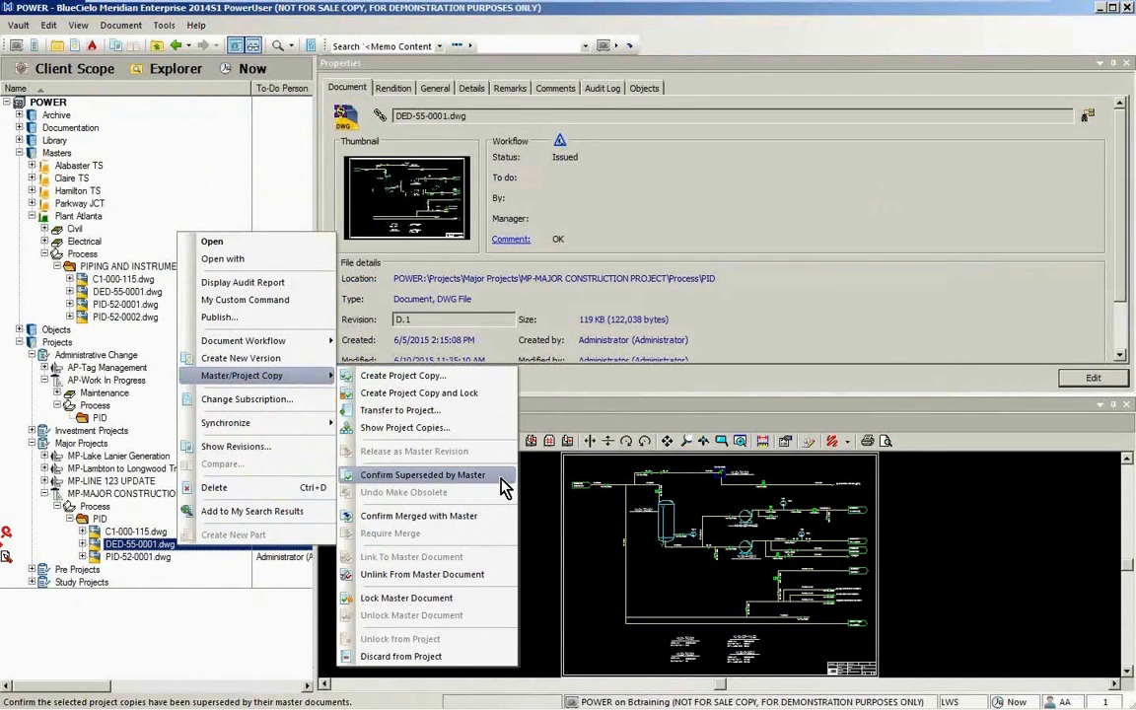
{"action": "left_click", "coordinate": [494, 528]}
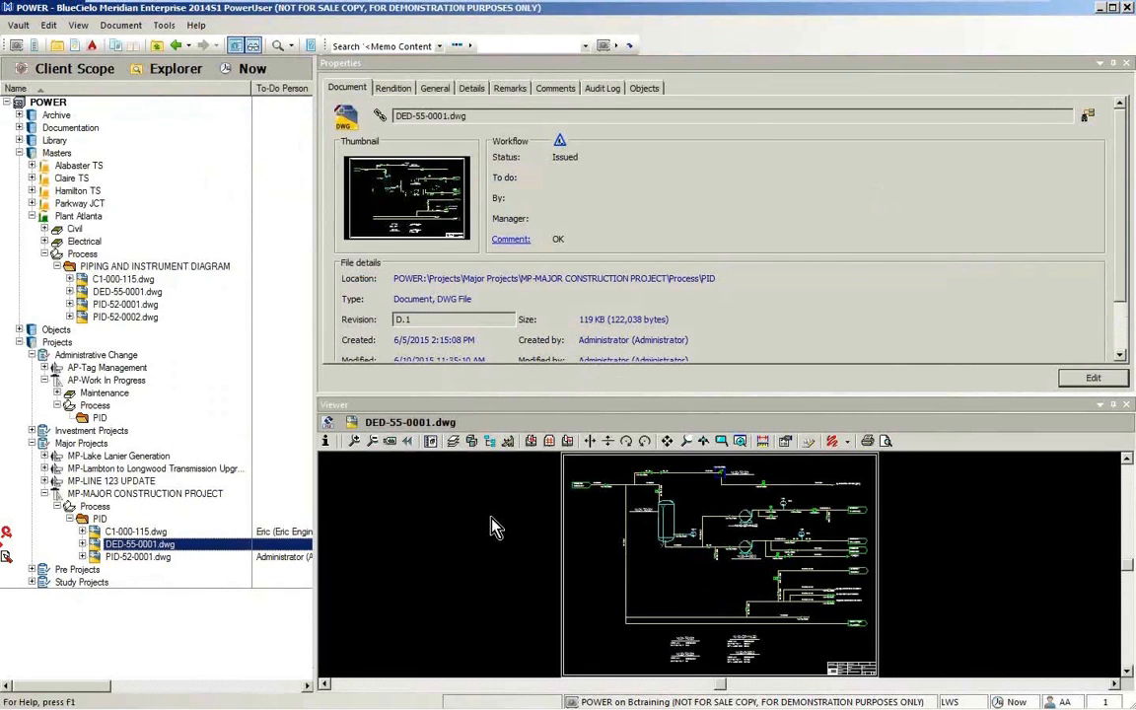
- Release the major project's issued copy of DED-55-0001.dwg as a master revision
{"action": "right_click", "coordinate": [242, 554]}
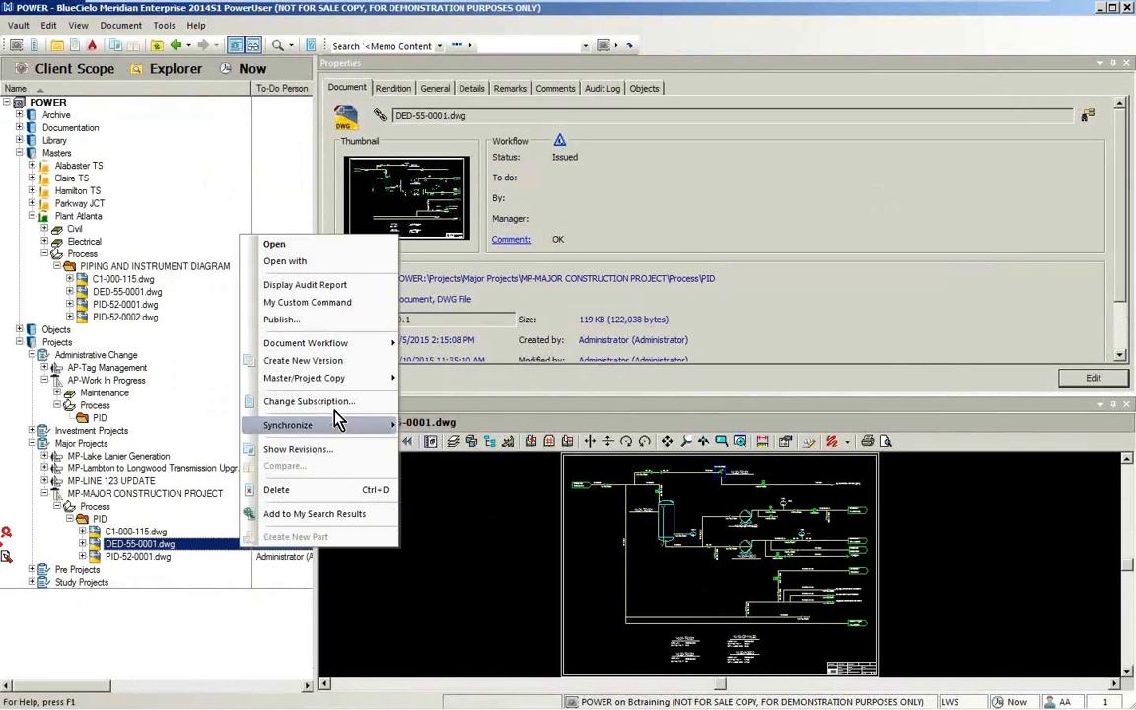
{"action": "mouse_move", "coordinate": [365, 381]}
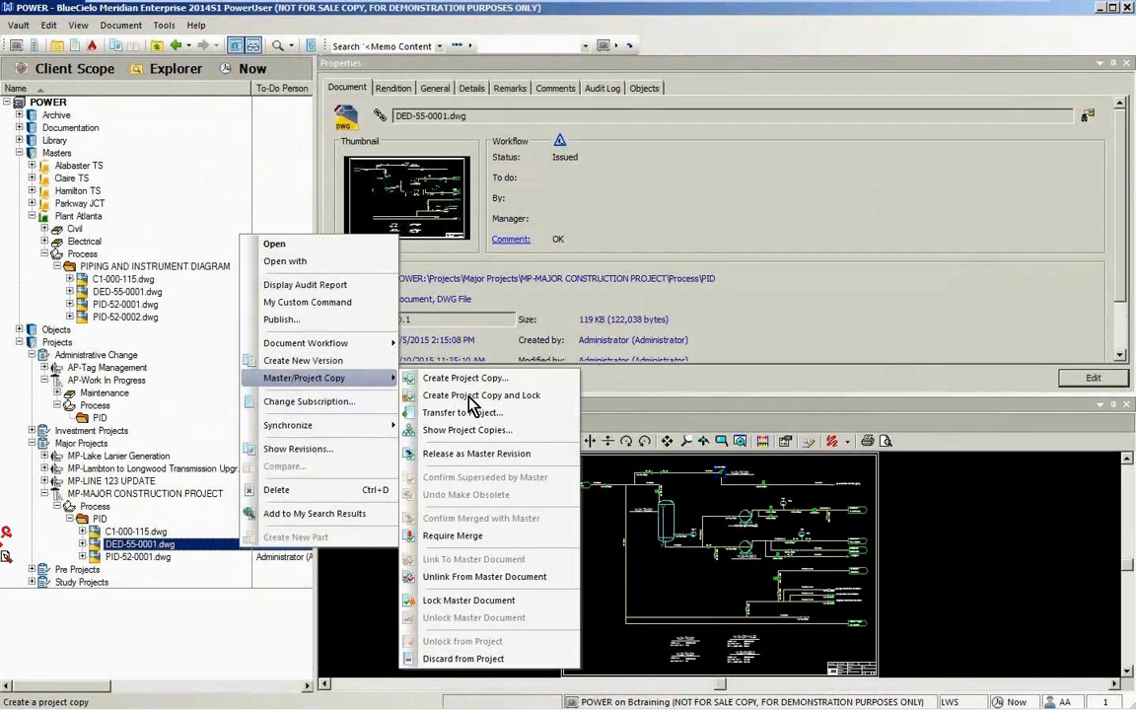
{"action": "left_click", "coordinate": [561, 463]}
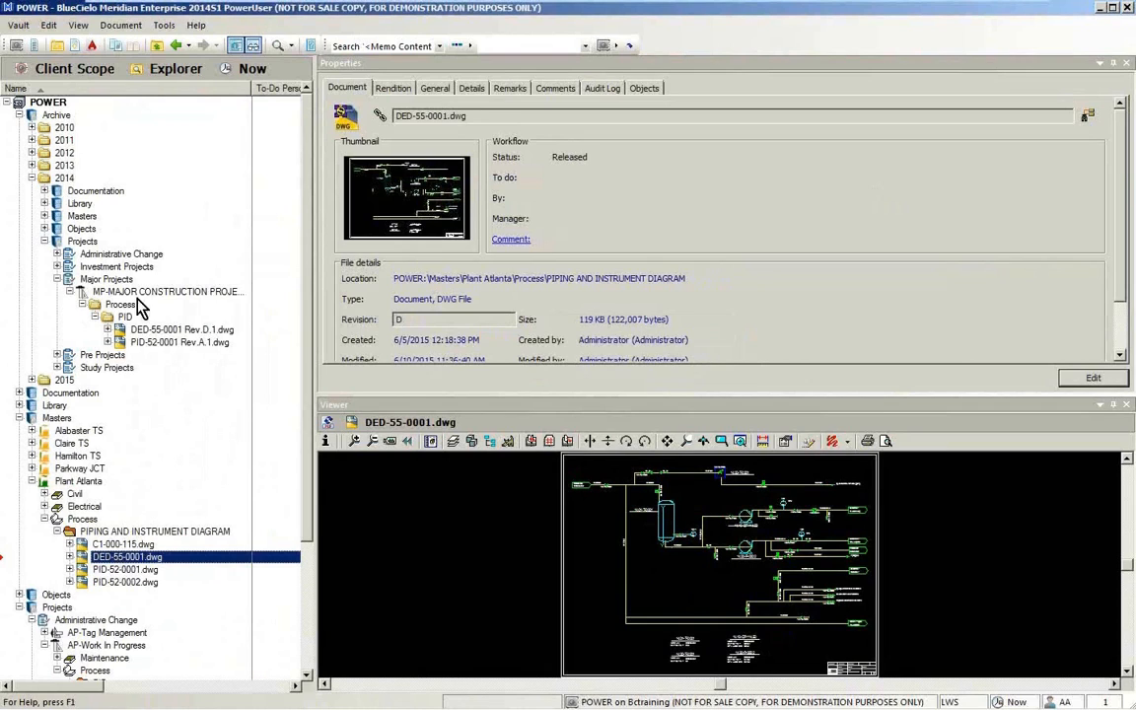
- Collapse the Archive folder and check the revision field and revision history of the Plant Atlanta master DED-55-0001.dwg
{"action": "left_click", "coordinate": [19, 114]}
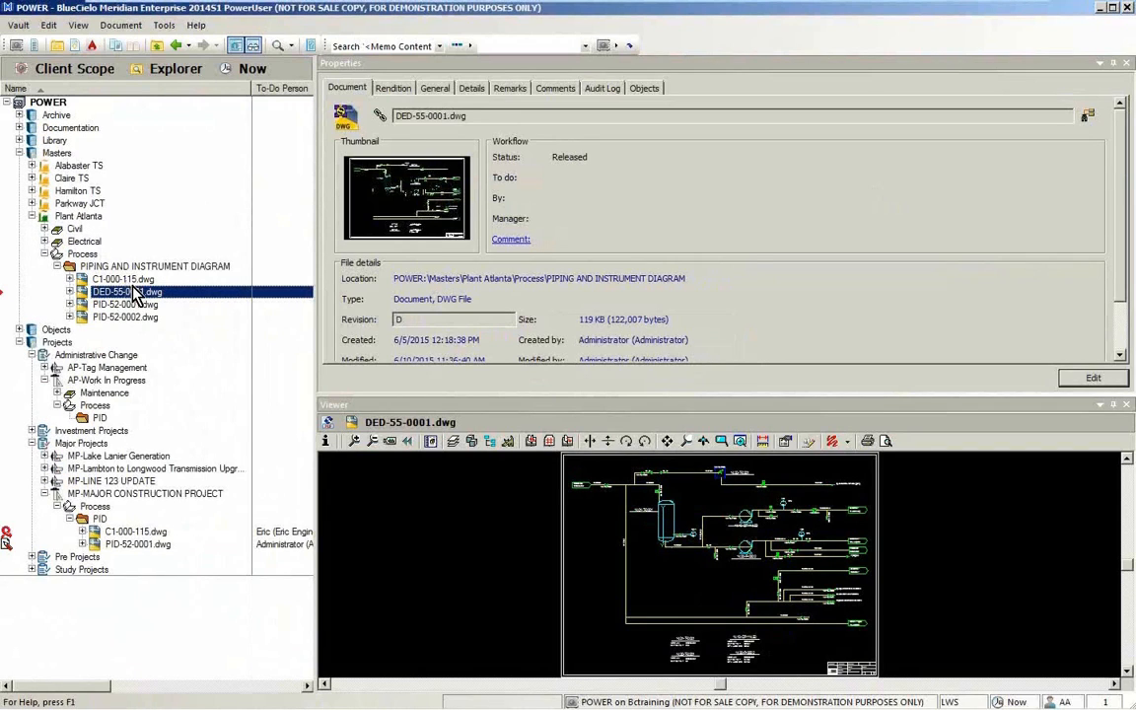
{"action": "left_click", "coordinate": [347, 305]}
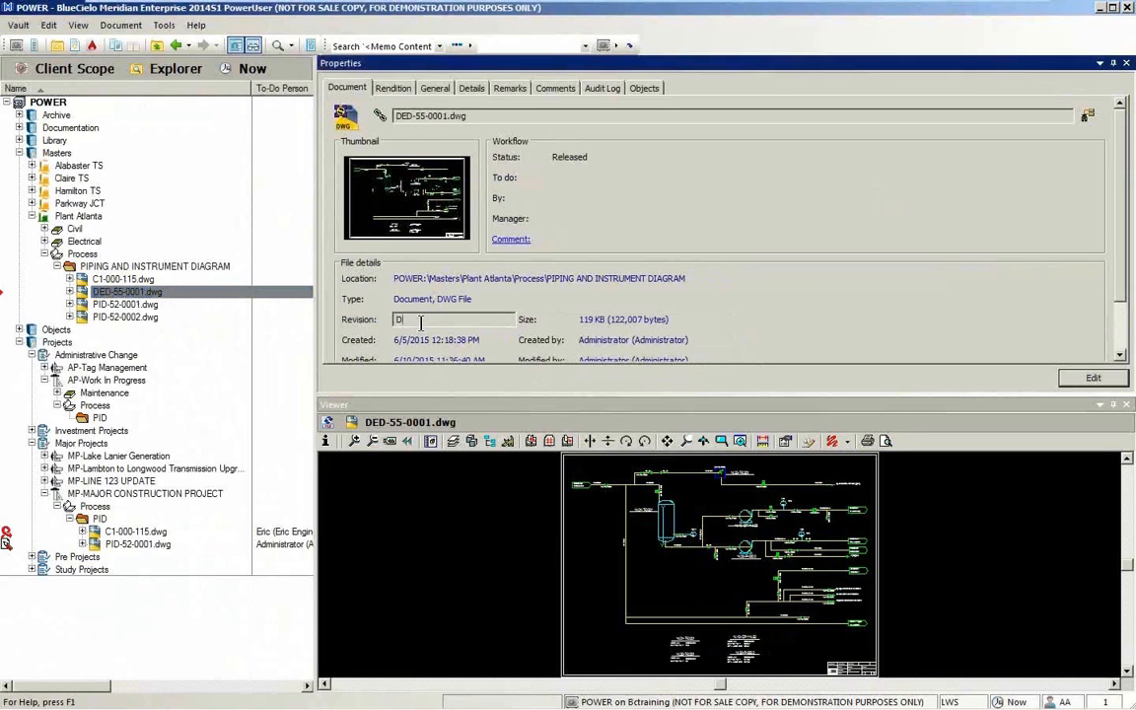
{"action": "right_click", "coordinate": [176, 291]}
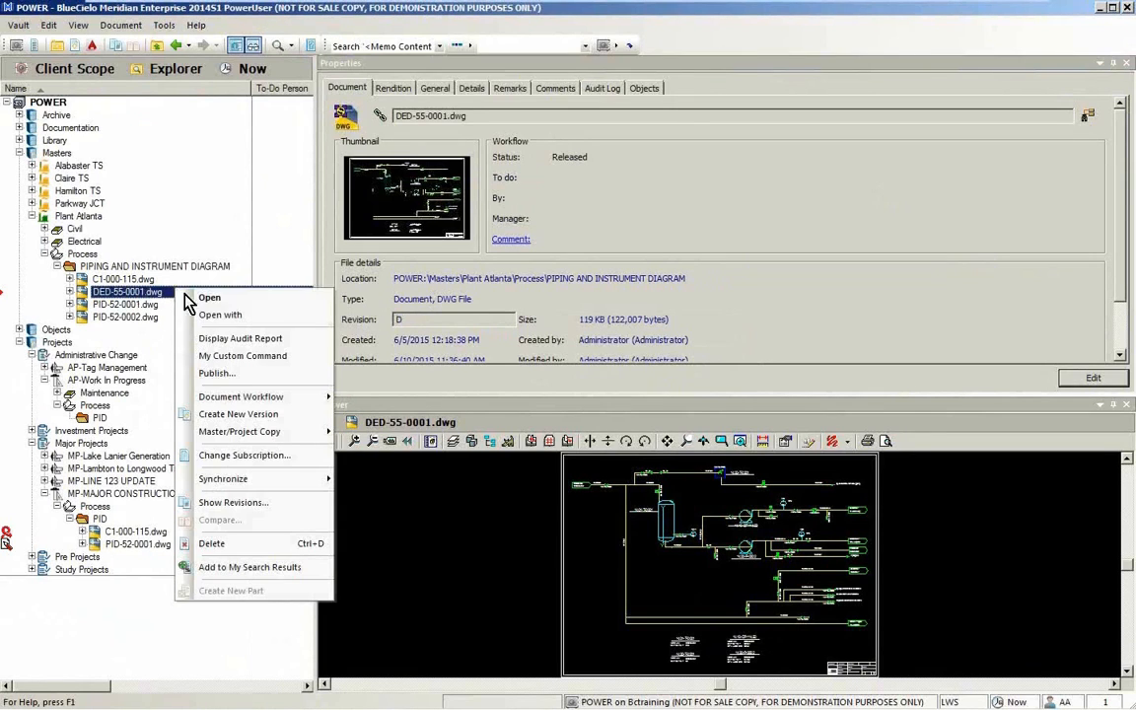
{"action": "left_click", "coordinate": [286, 502]}
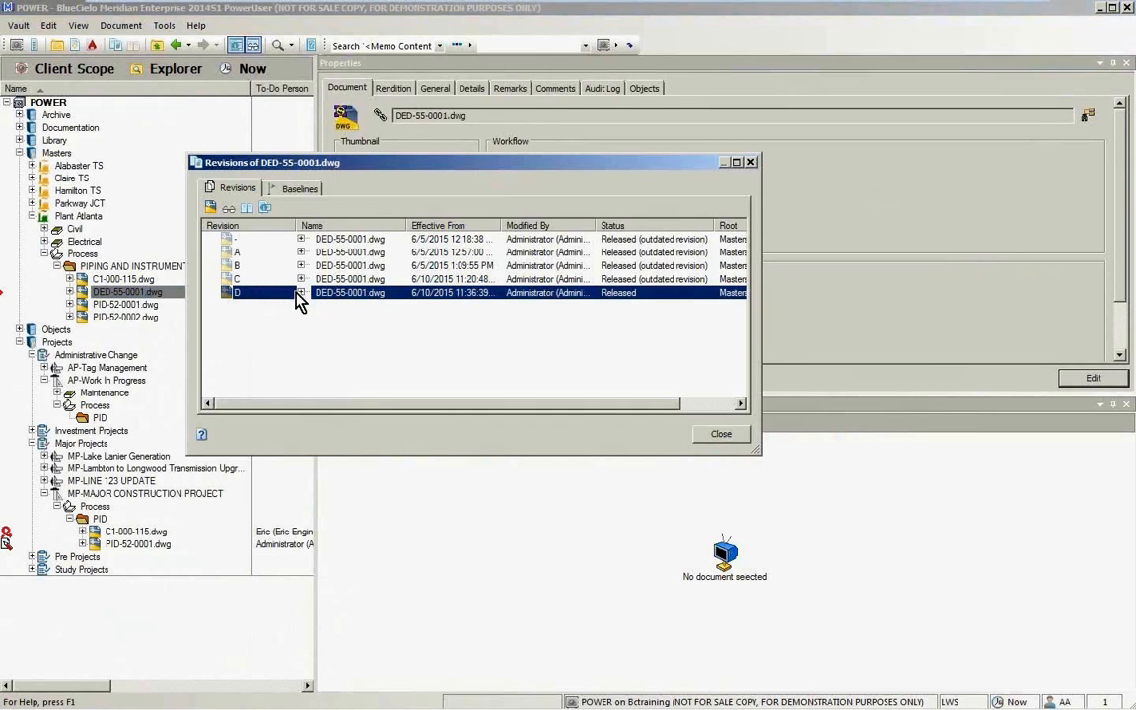
{"action": "left_click", "coordinate": [721, 434]}
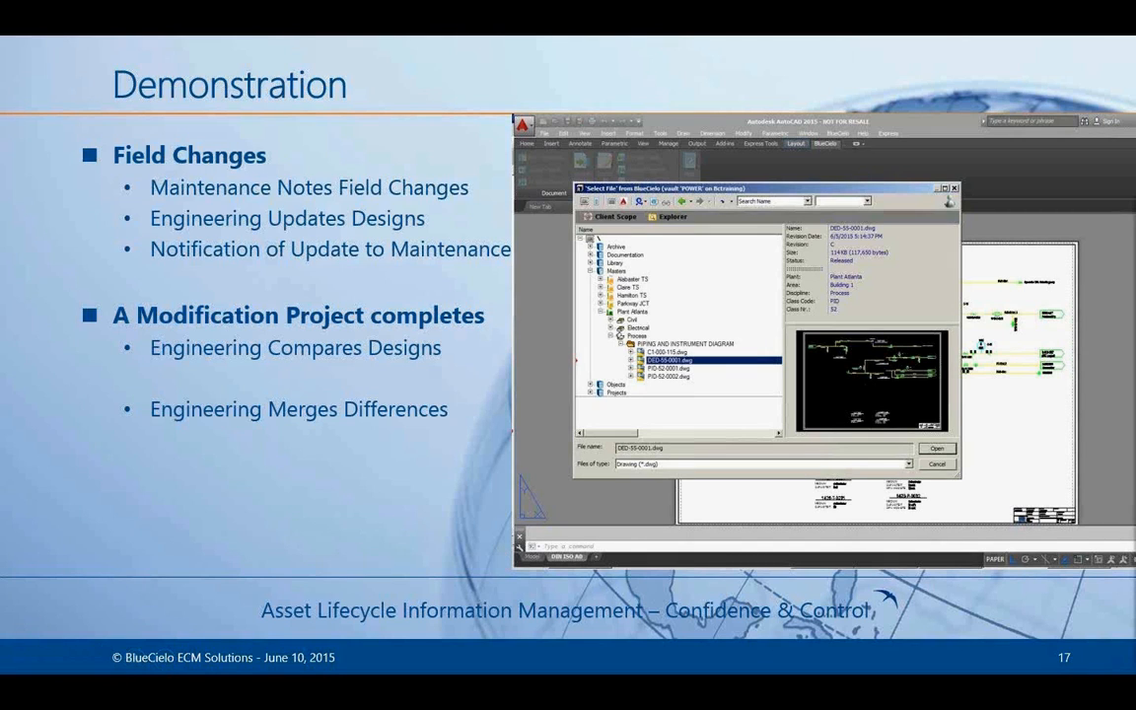
{"action": "key", "text": "Right"}
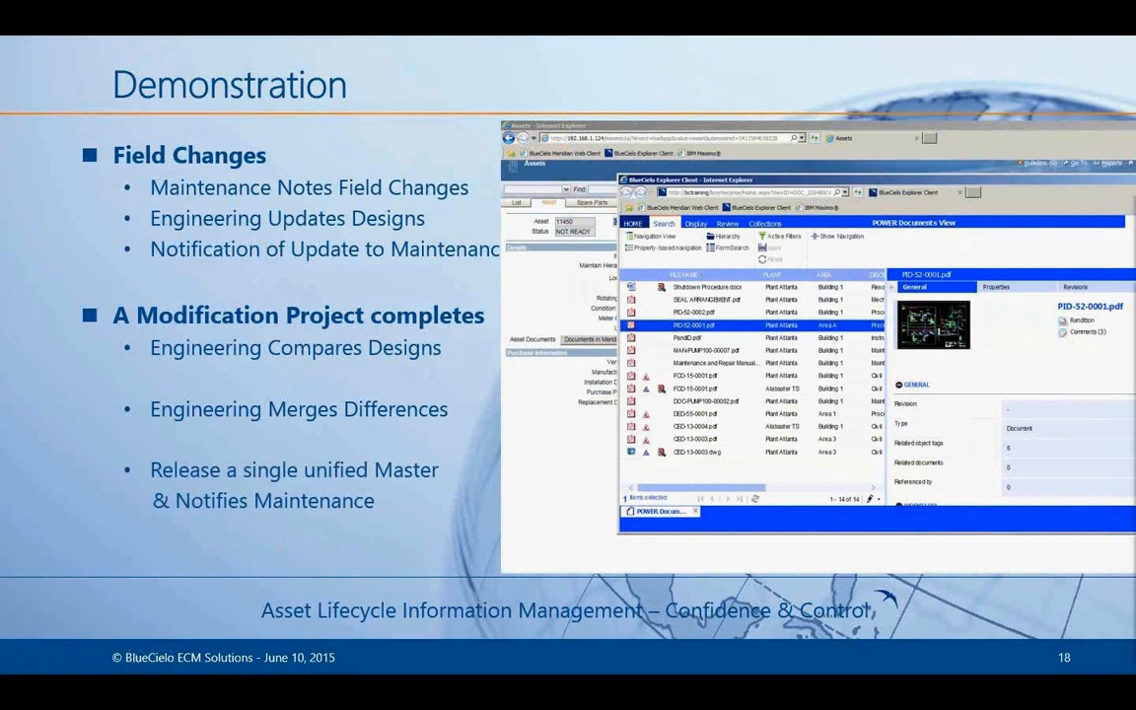
- Switch to Outlook, check the revision in the newest "Project copy released" notification, and open the document through its Explorer link
{"action": "key", "text": "alt+Tab"}
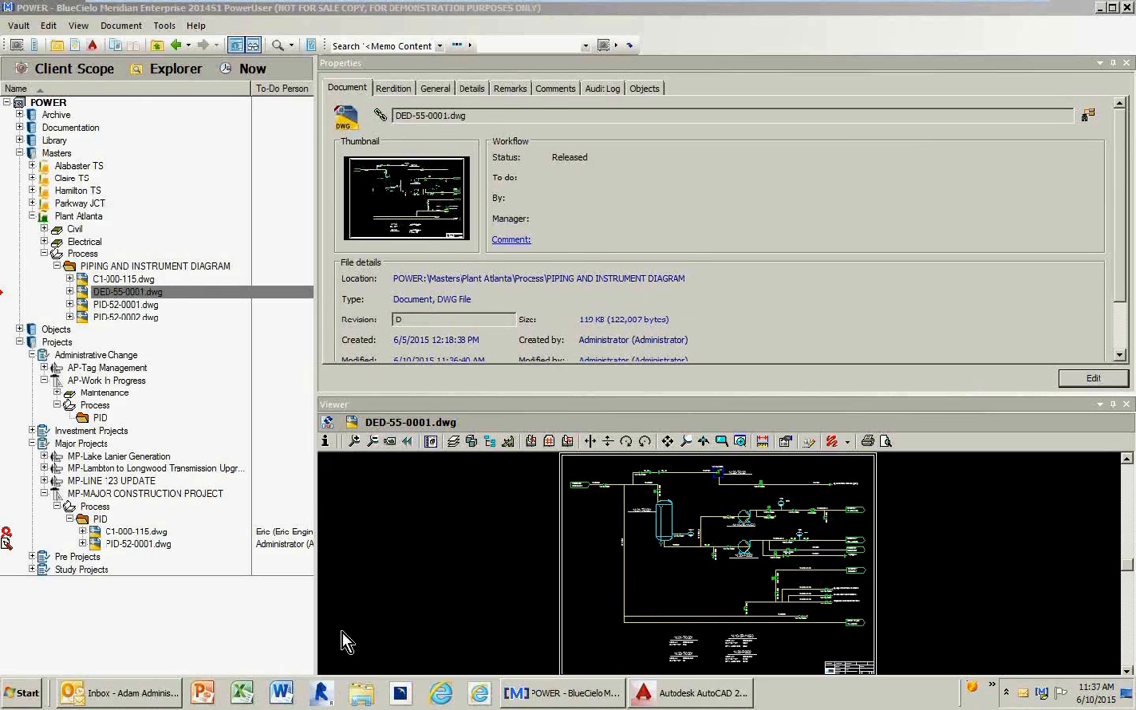
{"action": "left_click", "coordinate": [154, 693]}
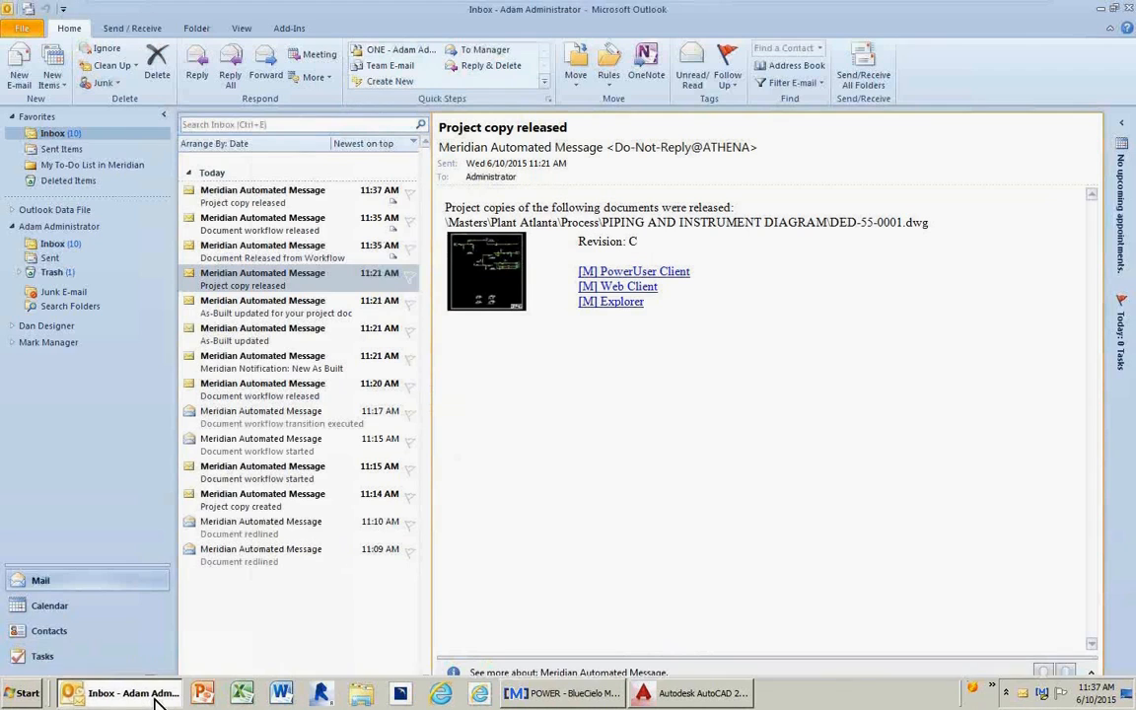
{"action": "left_click", "coordinate": [316, 204]}
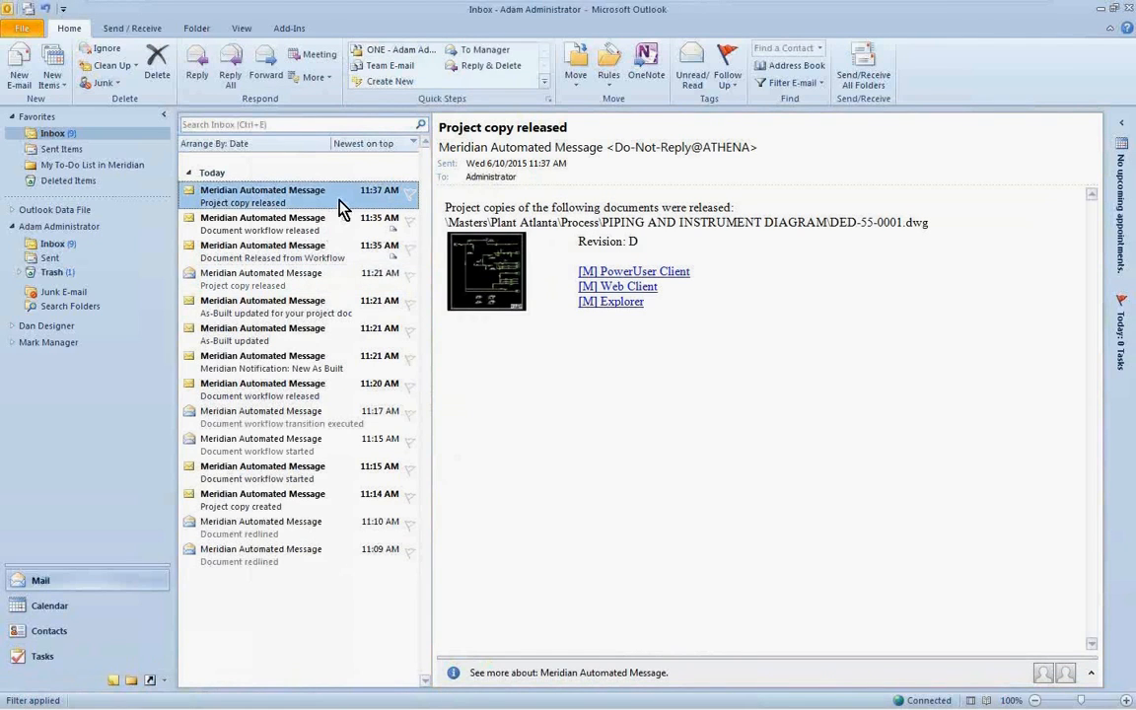
{"action": "left_click_drag", "start_coordinate": [577, 242], "coordinate": [646, 243]}
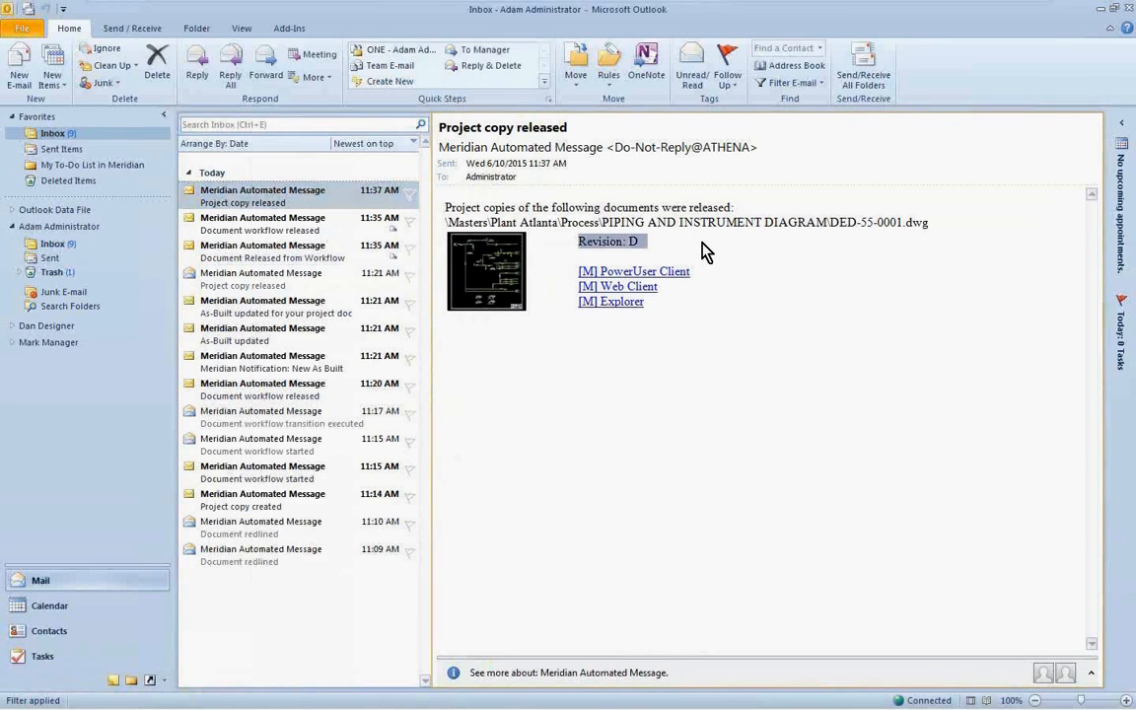
{"action": "left_click", "coordinate": [603, 302]}
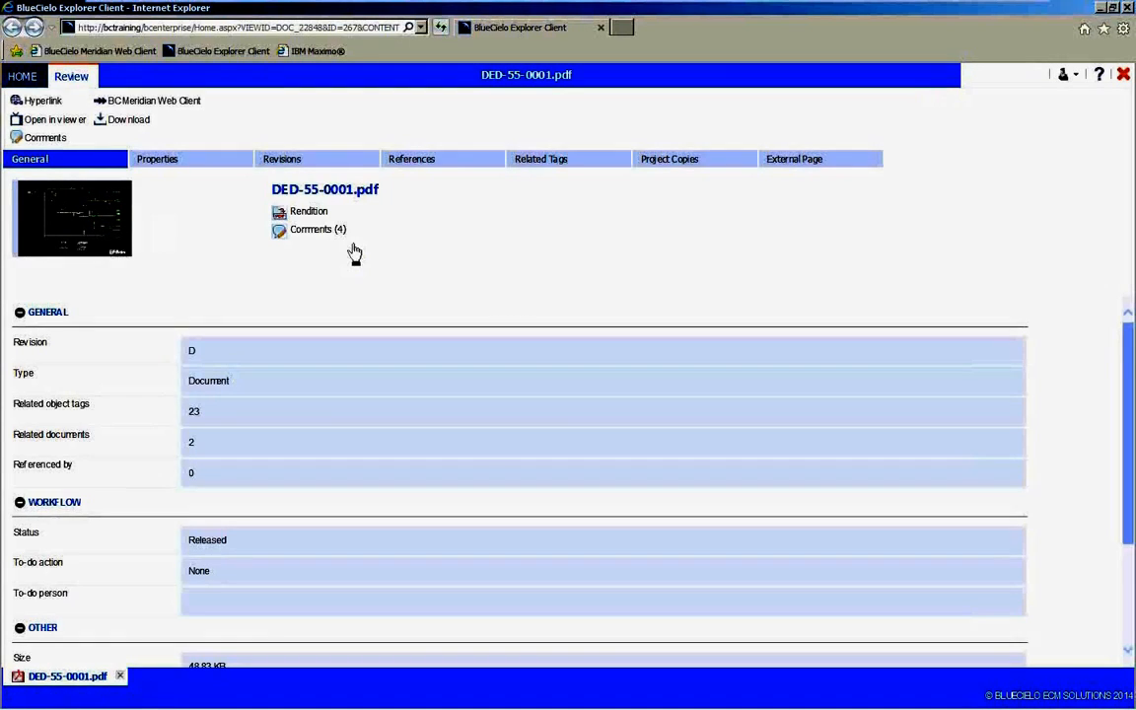
{"action": "left_click", "coordinate": [157, 230]}
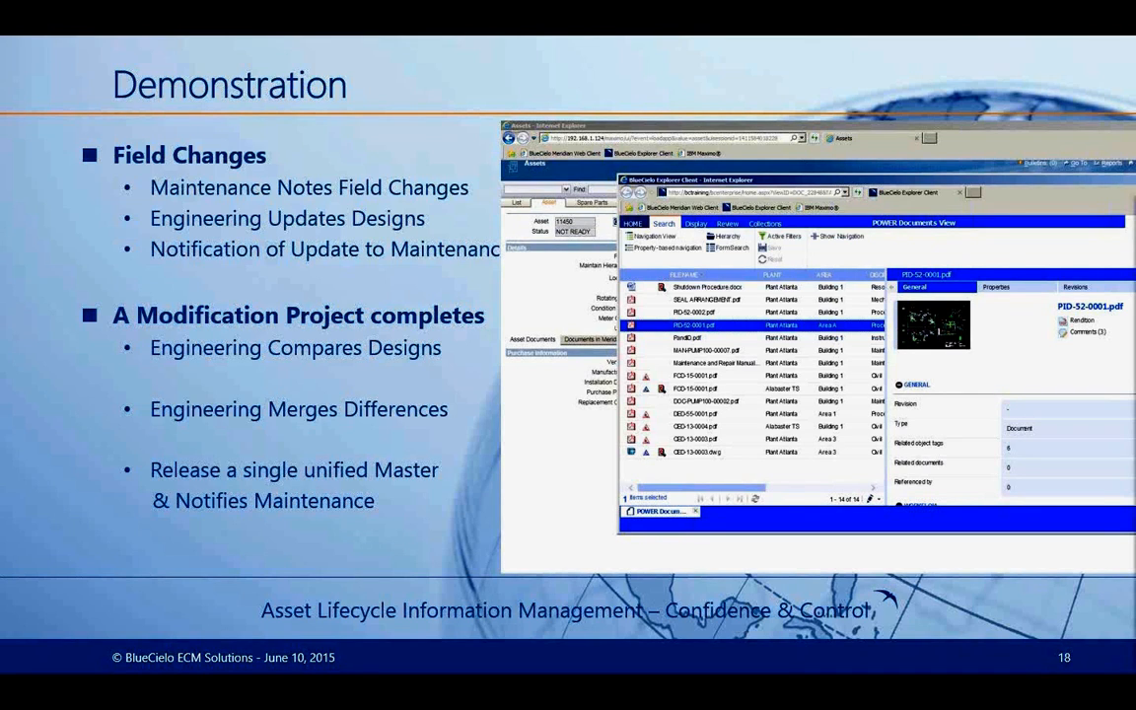
{"action": "key", "text": "Right"}
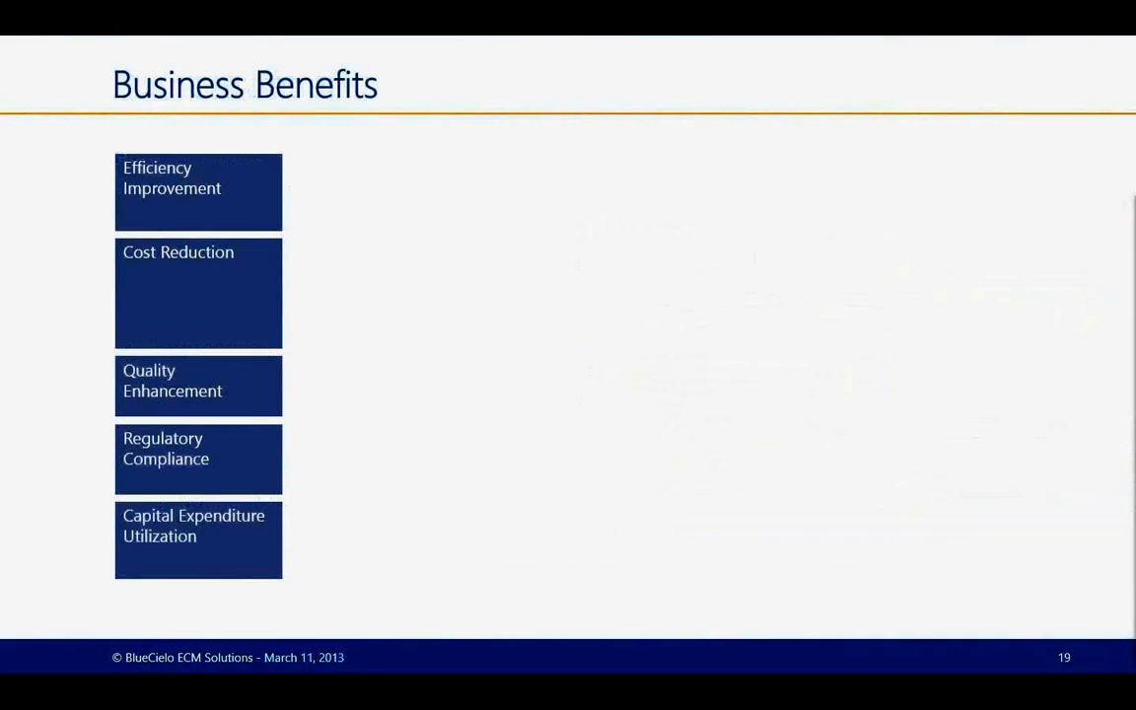